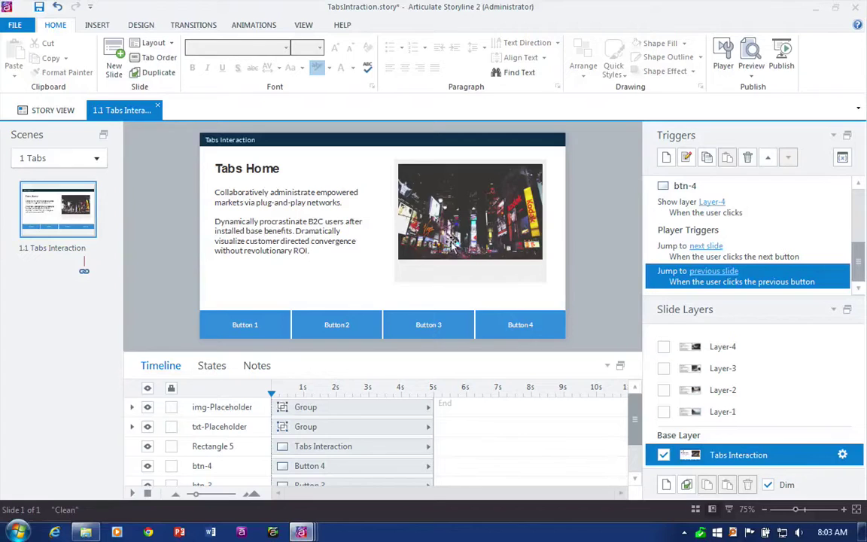
# - Add a new scene in Story View and open its blank 2.1 Untitled Slide
pyautogui.click(52, 112)
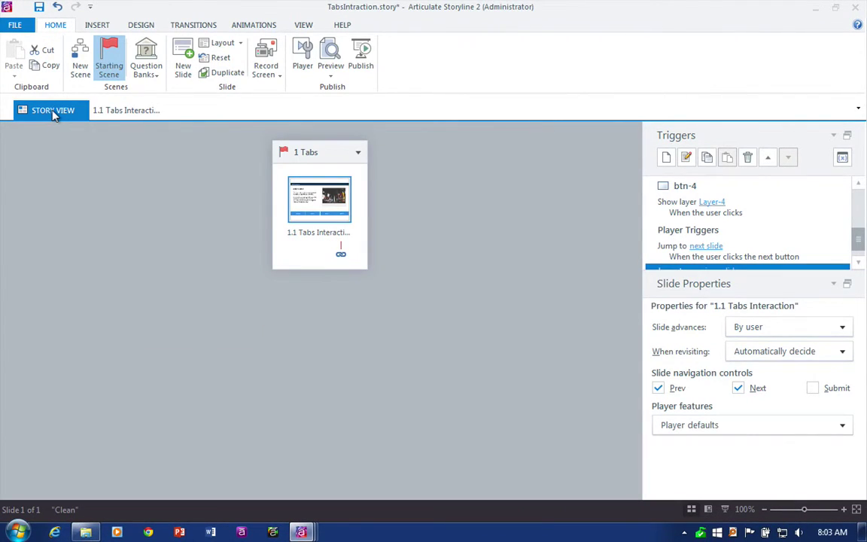
pyautogui.rightClick(399, 195)
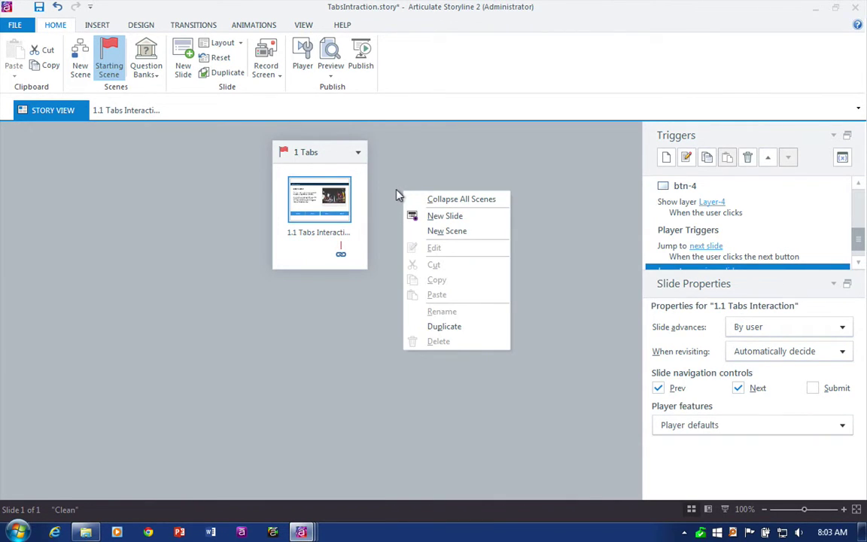
pyautogui.click(430, 230)
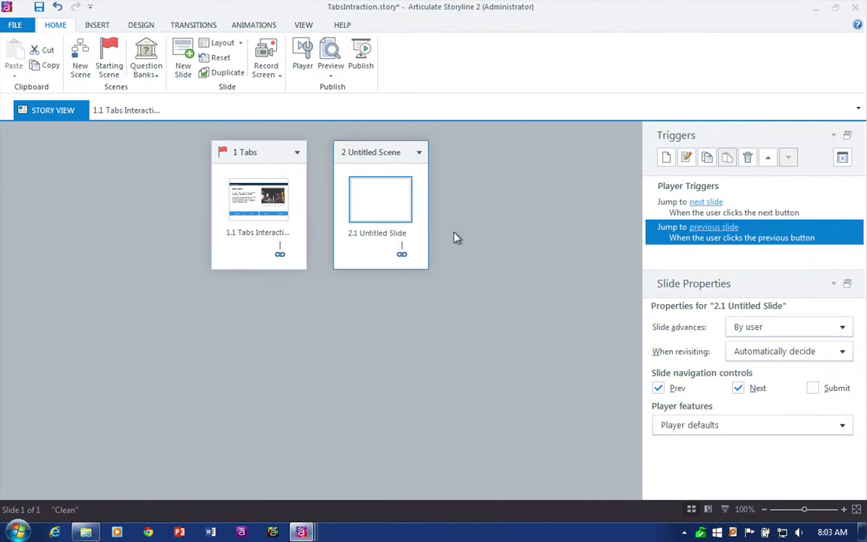
pyautogui.doubleClick(388, 200)
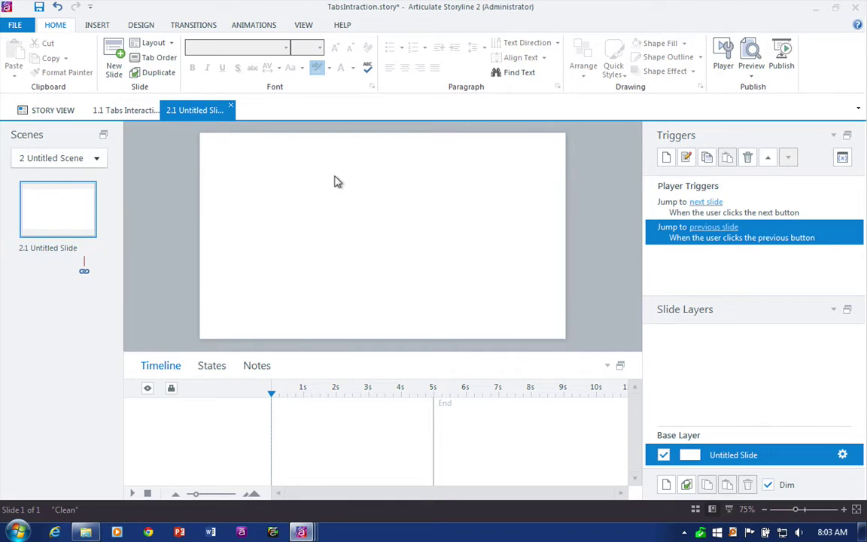
# - Draw a blue rectangle in the slide's bottom-left corner
pyautogui.click(98, 25)
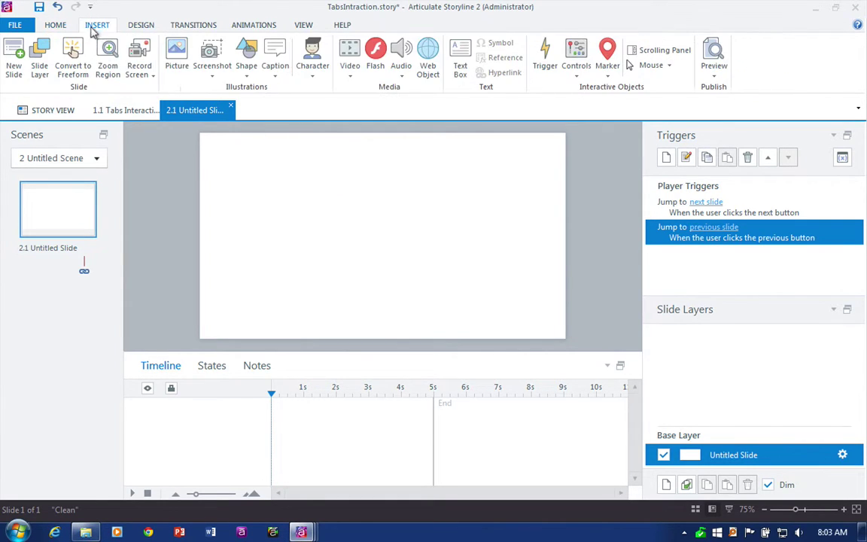
pyautogui.click(242, 72)
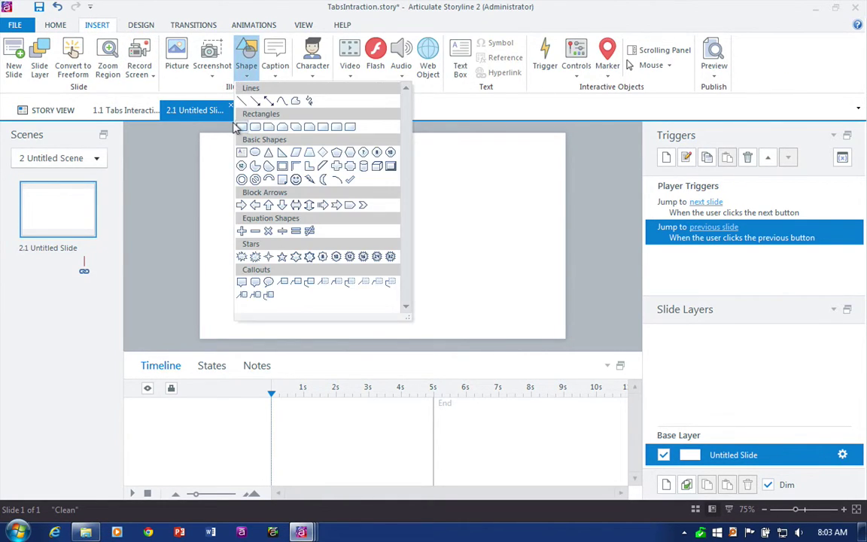
pyautogui.click(242, 124)
pyautogui.moveTo(228, 264); pyautogui.dragTo(282, 316)
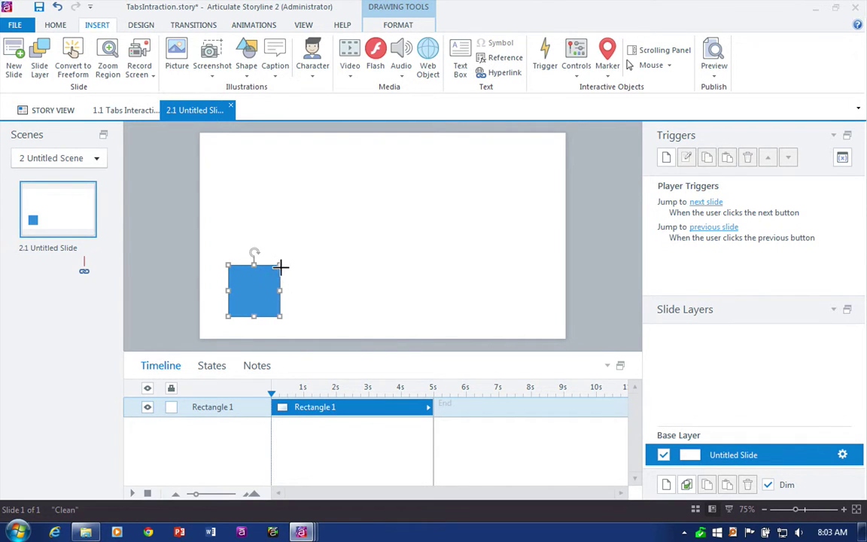
pyautogui.moveTo(280, 267); pyautogui.dragTo(259, 313)
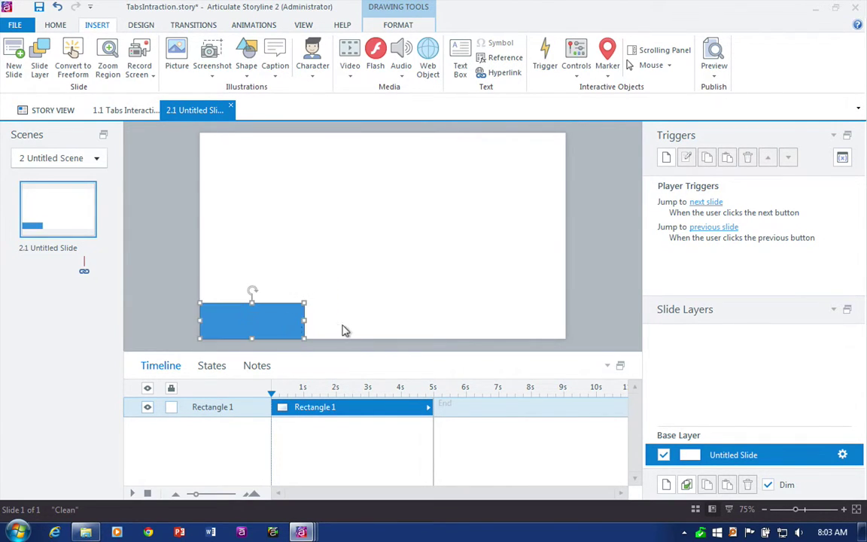
# - Narrow the 70 px-high rectangle in Size and Position and label it 'Button'
pyautogui.hotkey('ctrl', 'shift', 'Return')
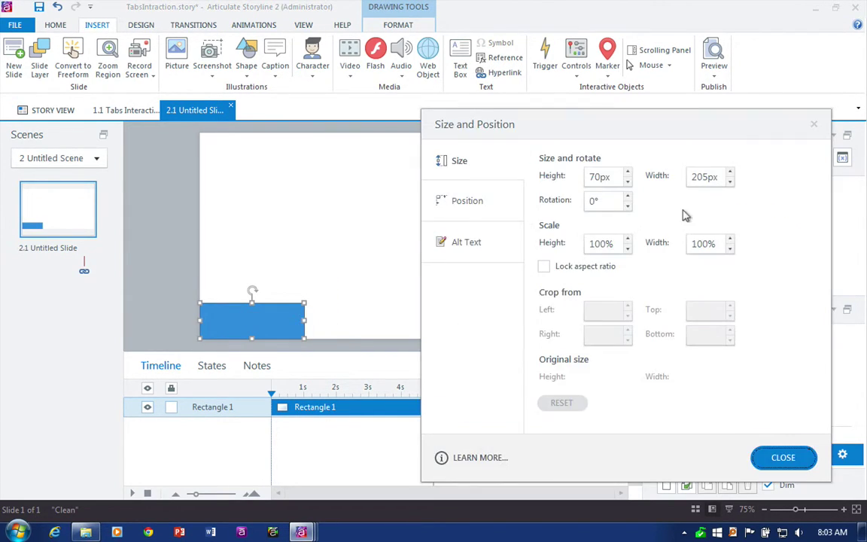
pyautogui.moveTo(715, 178); pyautogui.dragTo(688, 176)
pyautogui.write('178')
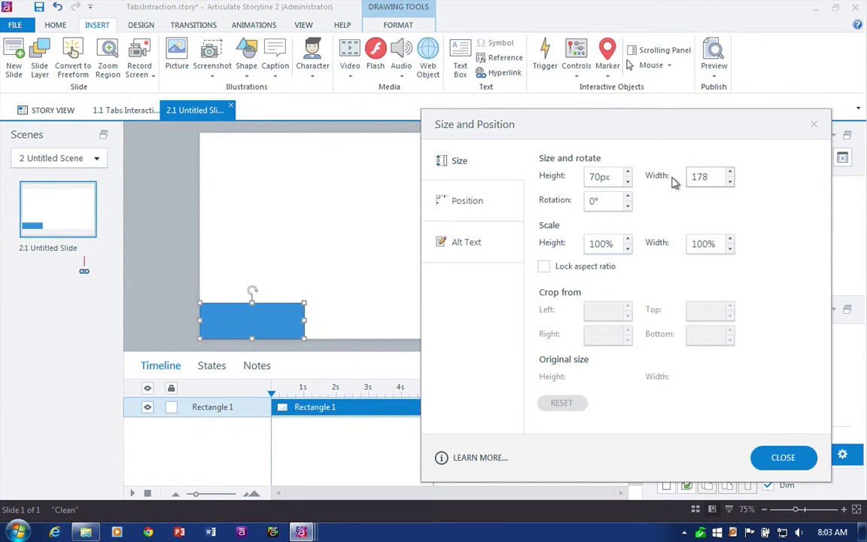
pyautogui.press('Return')
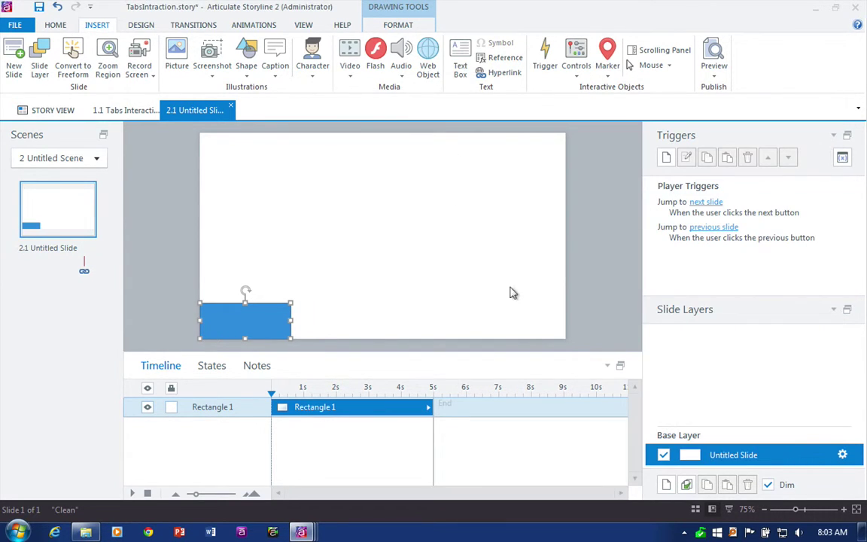
pyautogui.write('Button')
pyautogui.click(272, 286)
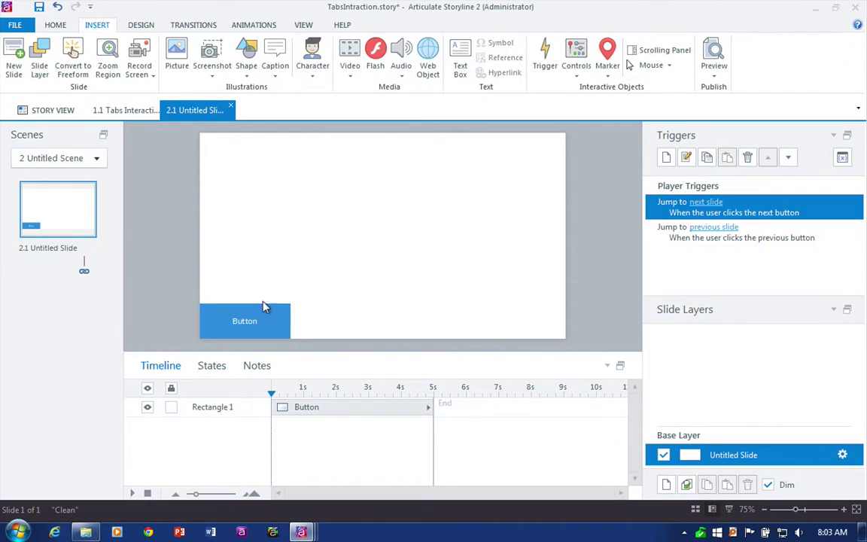
pyautogui.click(267, 305)
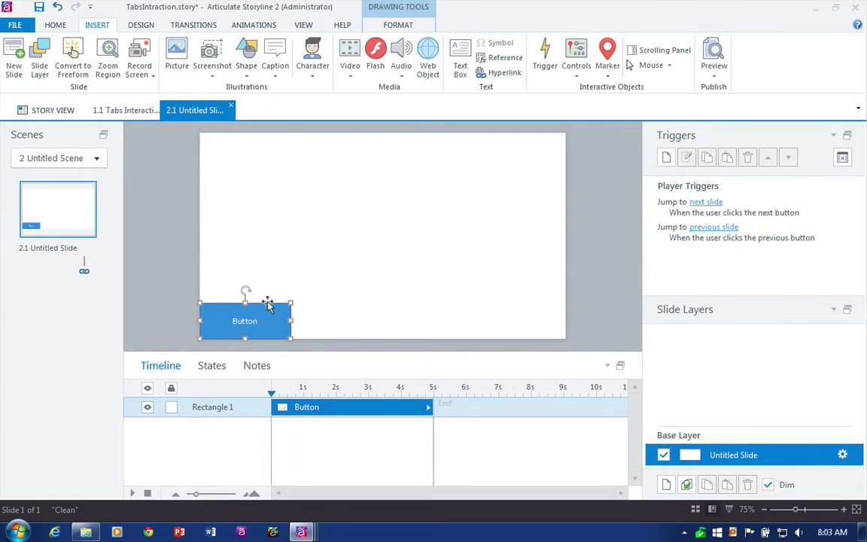
# - Add a Hover state to the Button with a light-blue fill
pyautogui.click(211, 366)
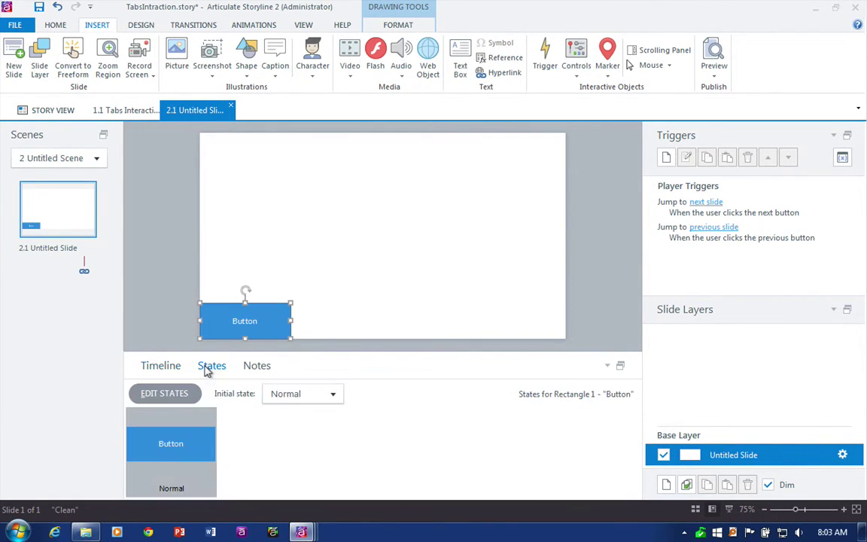
pyautogui.click(172, 395)
pyautogui.click(248, 393)
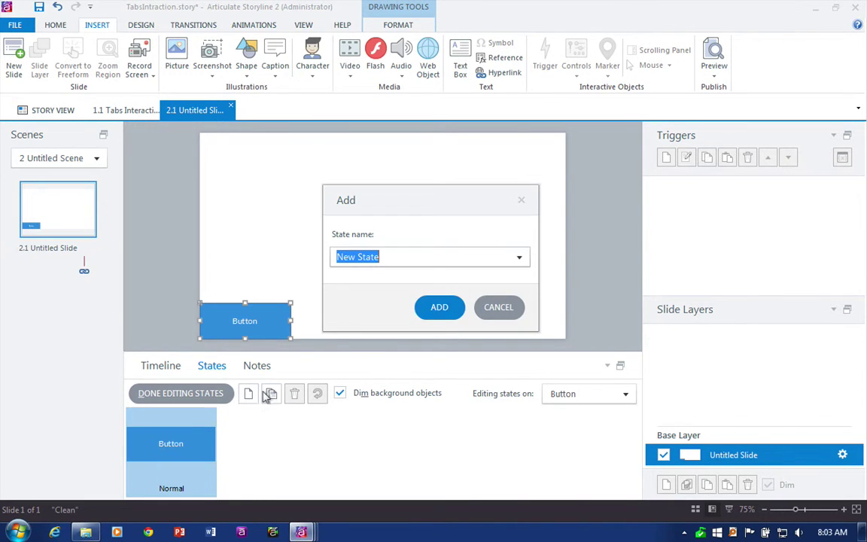
pyautogui.click(519, 256)
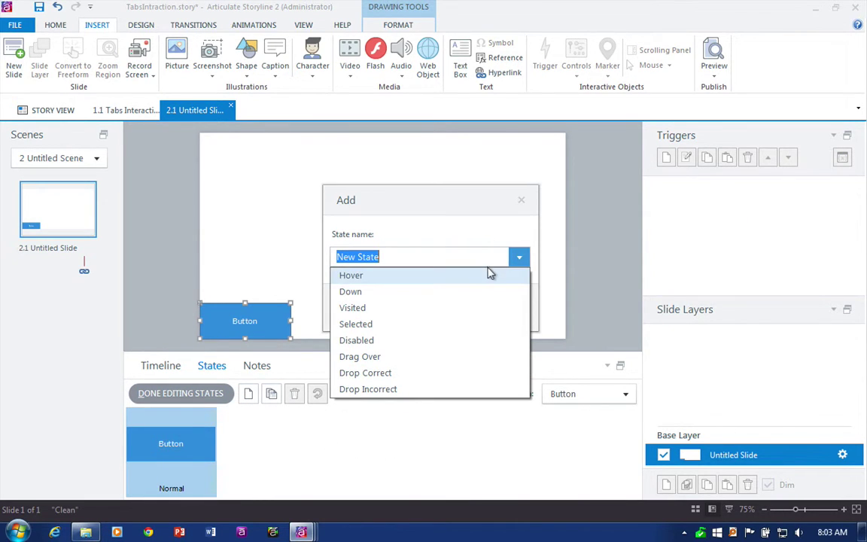
pyautogui.click(487, 275)
pyautogui.click(440, 306)
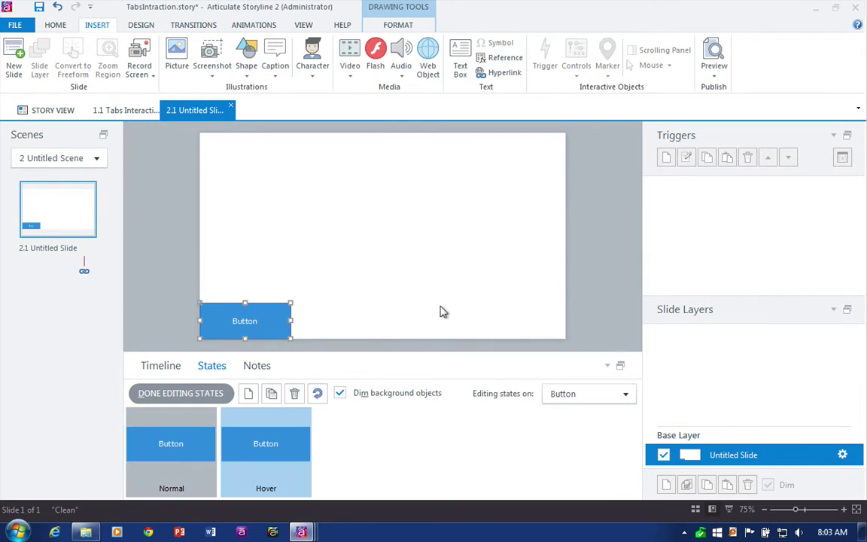
pyautogui.click(398, 25)
pyautogui.click(361, 43)
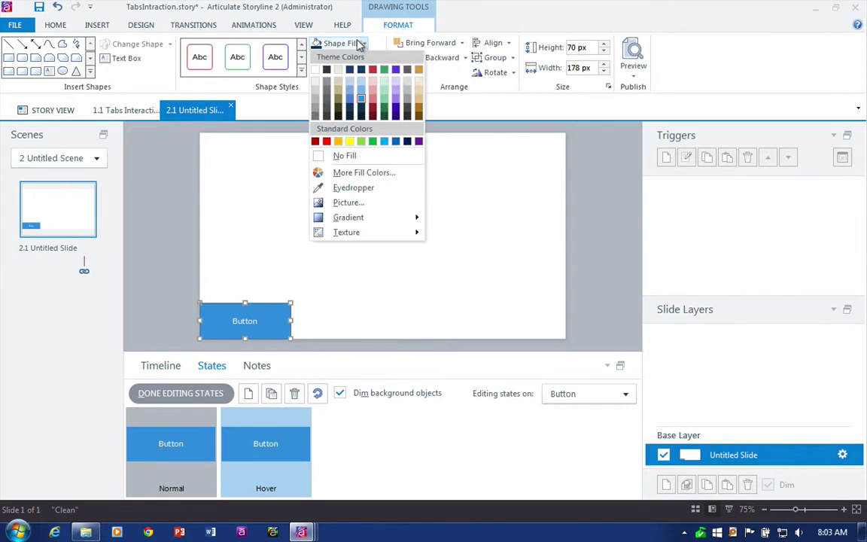
pyautogui.click(361, 88)
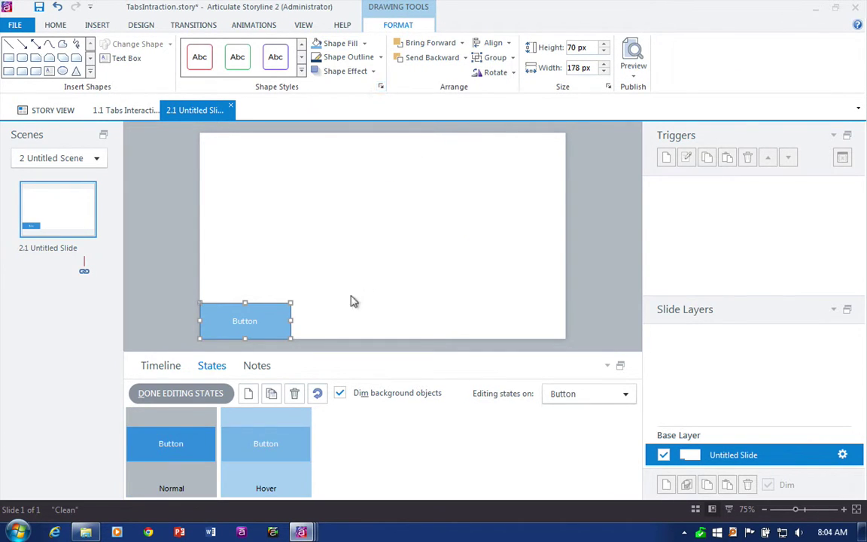
# - Add a Selected state with a dark navy fill and finish editing states
pyautogui.click(247, 394)
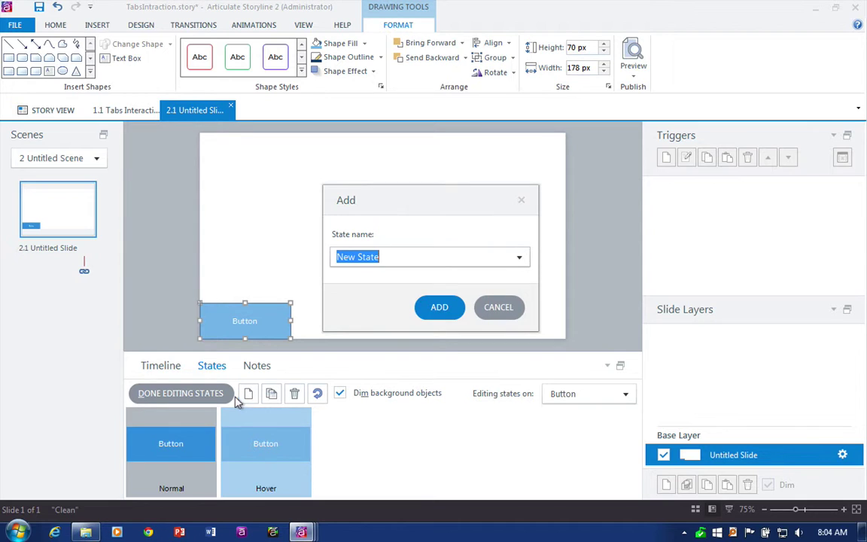
pyautogui.click(519, 256)
pyautogui.click(485, 308)
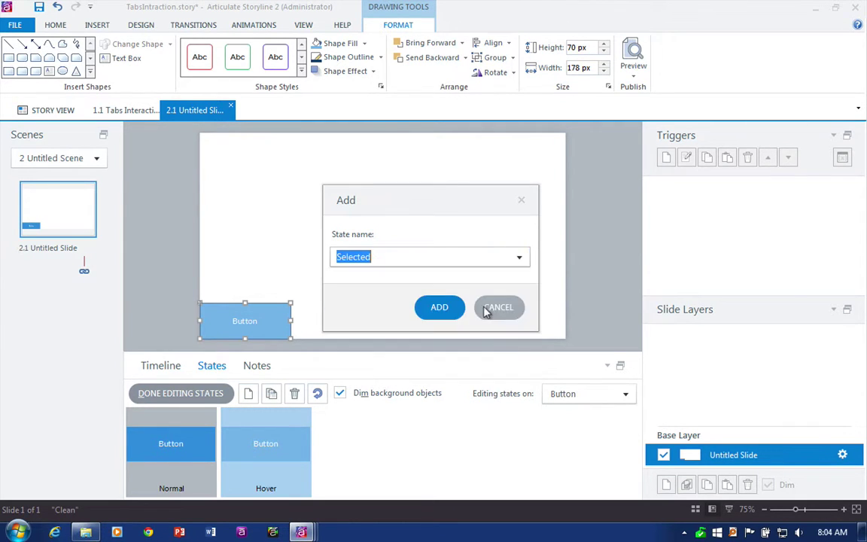
pyautogui.click(432, 308)
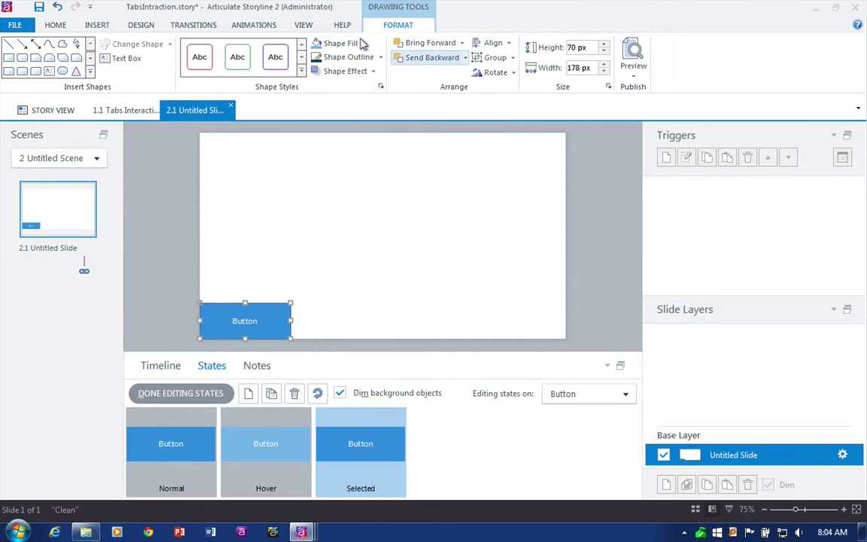
pyautogui.click(323, 42)
pyautogui.click(360, 112)
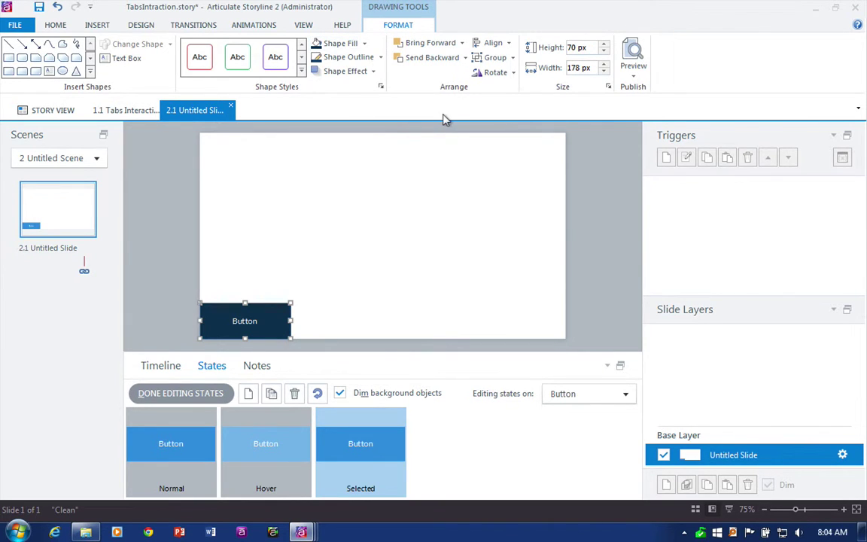
pyautogui.click(179, 393)
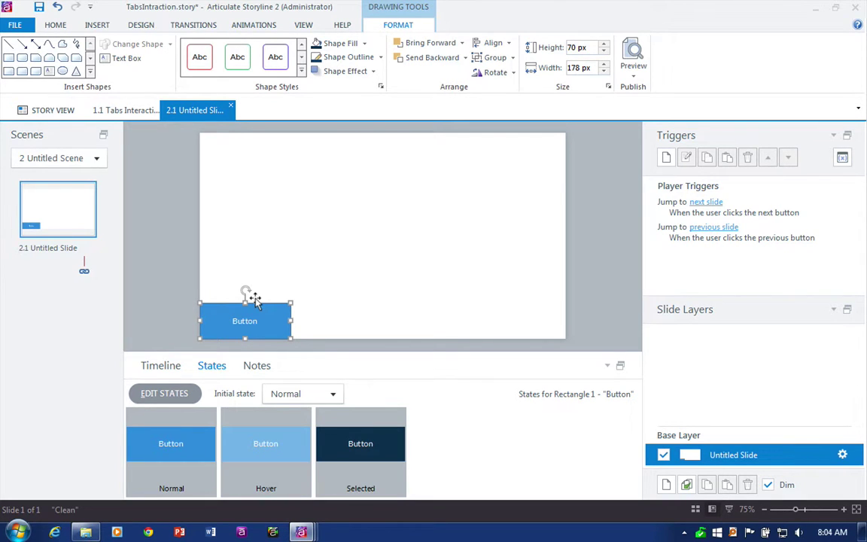
# - Duplicate the Button into four and distribute them evenly along the slide's bottom edge
pyautogui.hotkey('ctrl', 'd')
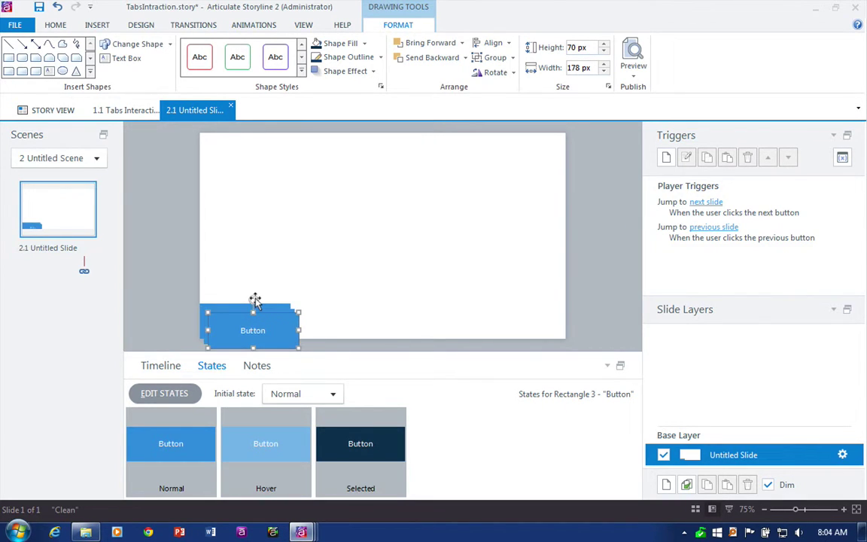
pyautogui.hotkey('ctrl', 'd')
pyautogui.moveTo(280, 310); pyautogui.dragTo(541, 301)
pyautogui.moveTo(282, 314); pyautogui.dragTo(448, 303)
pyautogui.moveTo(269, 312); pyautogui.dragTo(350, 302)
pyautogui.moveTo(589, 280); pyautogui.dragTo(128, 363)
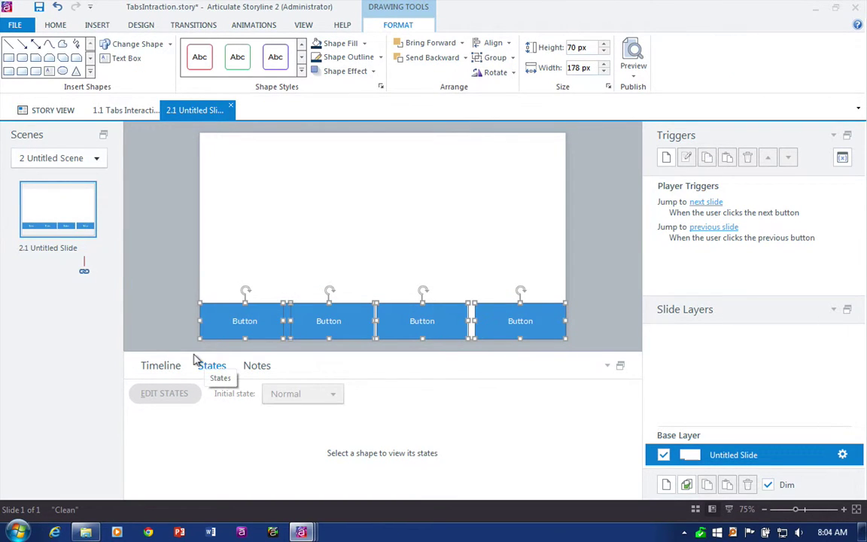
pyautogui.click(487, 43)
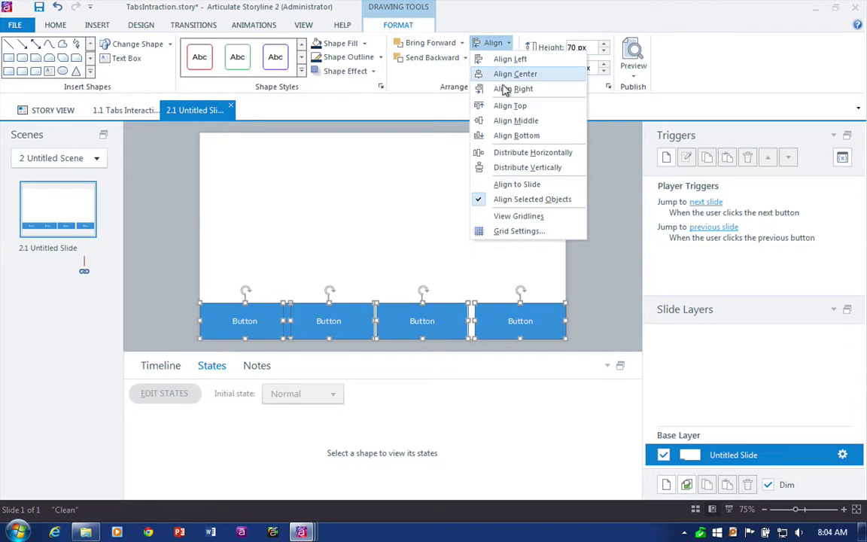
pyautogui.click(533, 152)
pyautogui.click(530, 173)
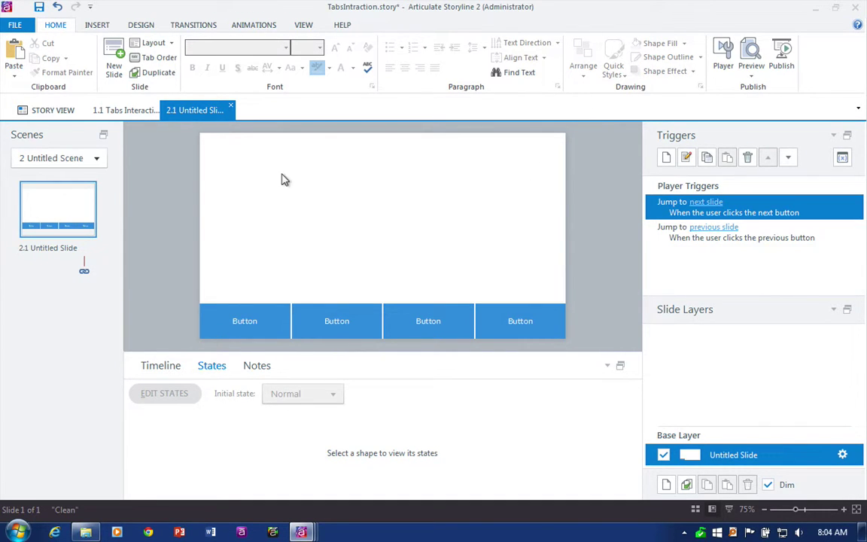
# - Add a 'Tabs Interaction Home' title text box near the top-left of the slide
pyautogui.click(143, 365)
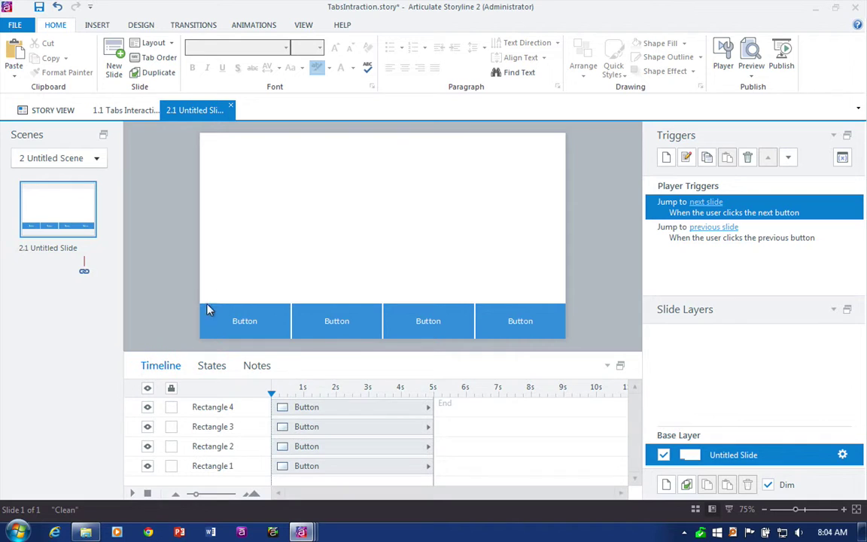
pyautogui.hotkey('ctrl', 't')
pyautogui.click(216, 239)
pyautogui.write('Head')
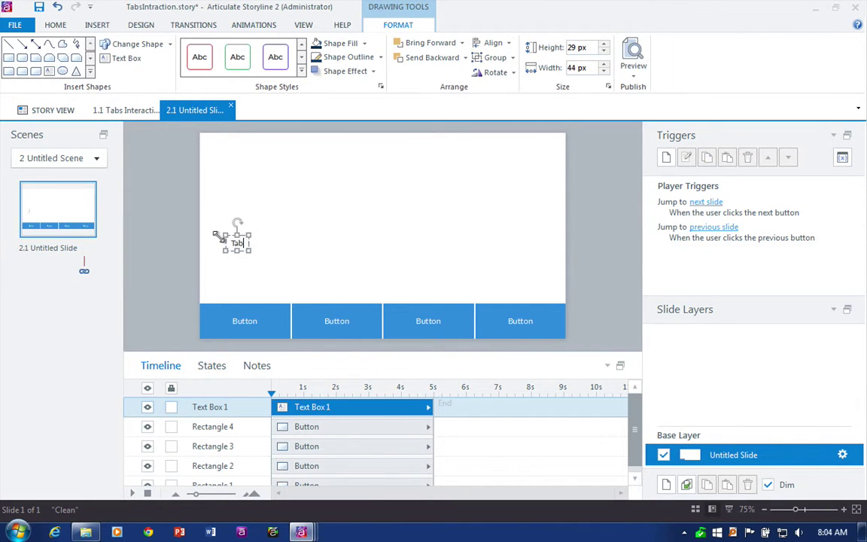
pyautogui.write('Tabs Interaction Home')
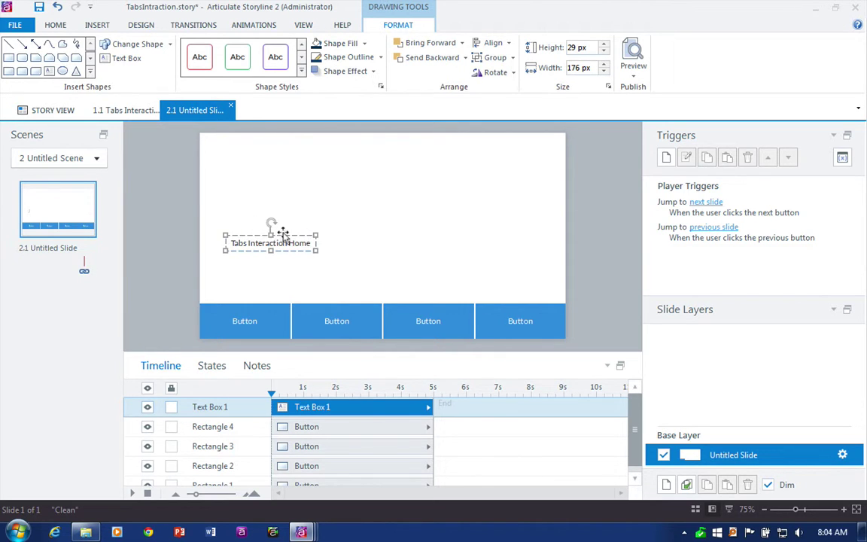
pyautogui.moveTo(277, 234); pyautogui.dragTo(286, 160)
pyautogui.click(290, 227)
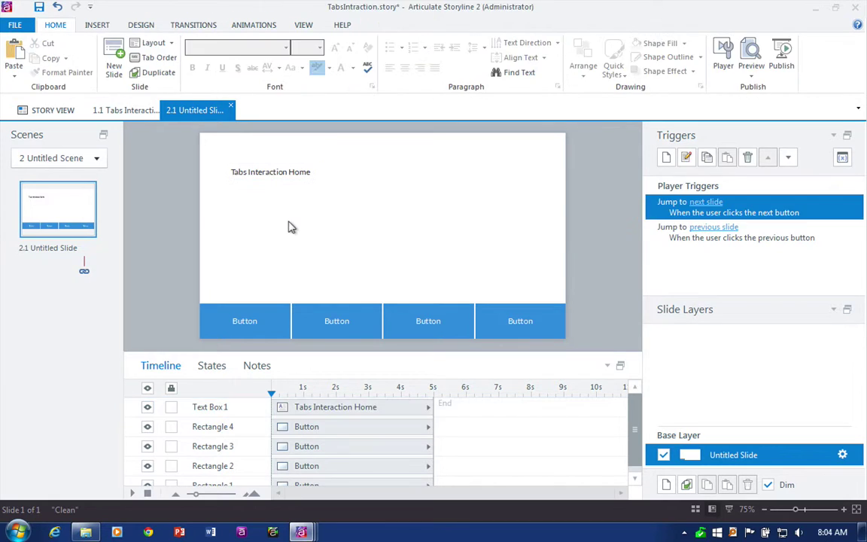
# - Add a 'Body text placeholder' text box mid-slide, then select the title for formatting
pyautogui.hotkey('ctrl', 'shift', 'x')
pyautogui.click(290, 226)
pyautogui.write('Body tex')
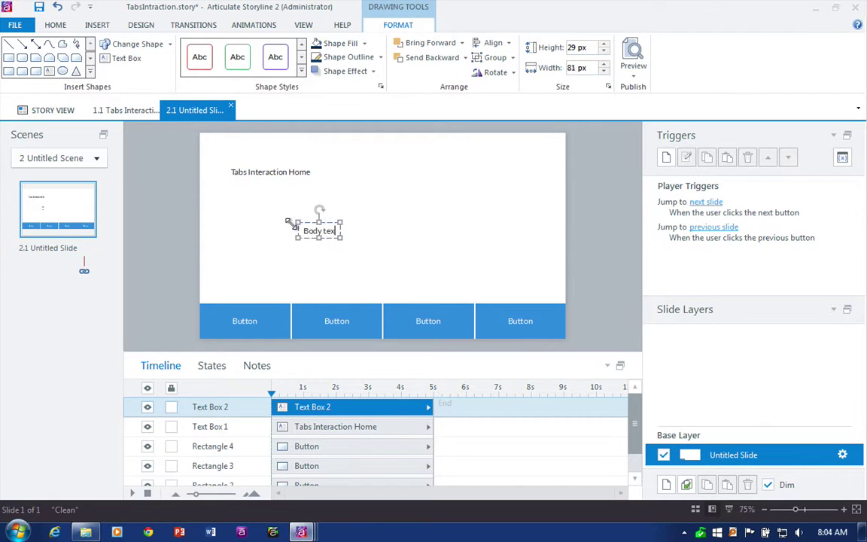
pyautogui.write('t placeholder')
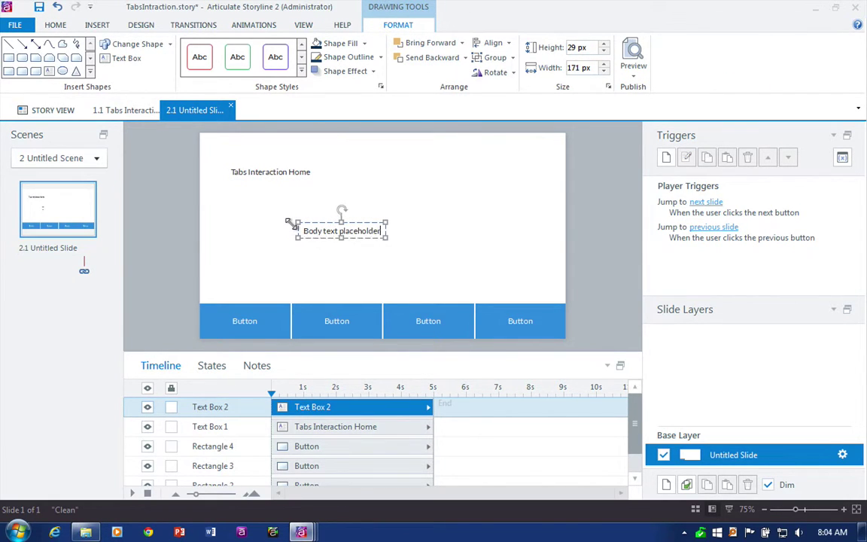
pyautogui.click(278, 172)
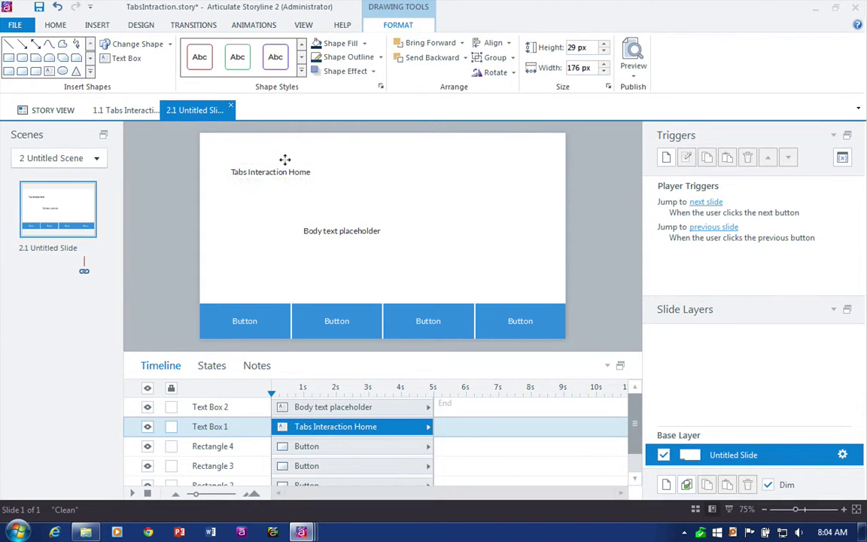
pyautogui.click(55, 25)
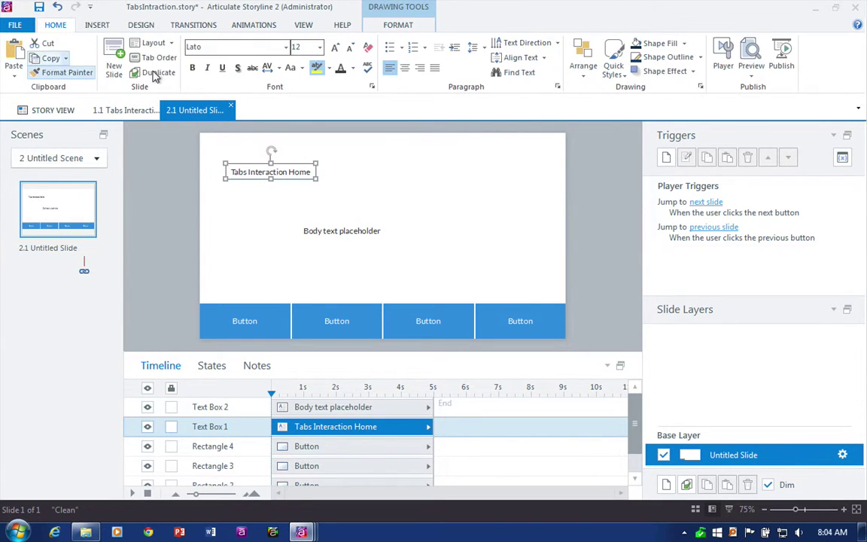
pyautogui.click(275, 45)
pyautogui.click(286, 47)
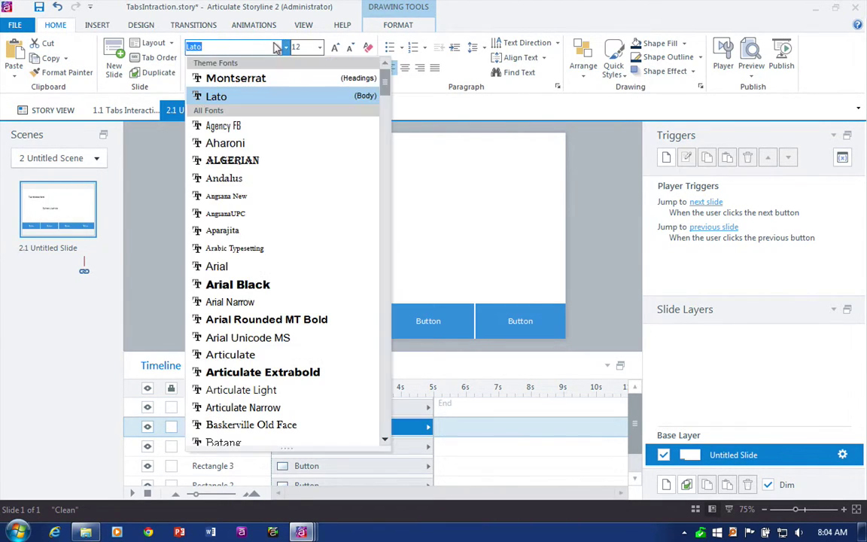
# - Make the title bold 16 pt Montserrat
pyautogui.click(292, 79)
pyautogui.click(335, 47)
pyautogui.click(335, 46)
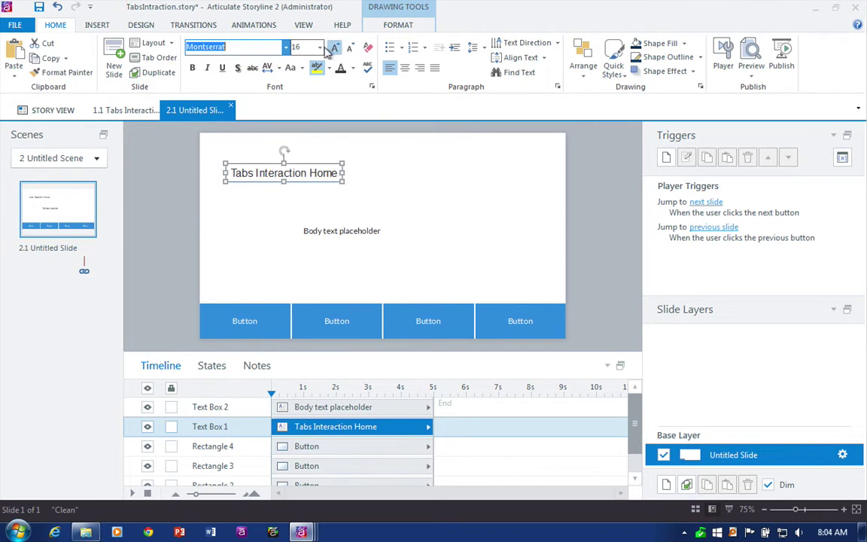
pyautogui.click(192, 68)
# - Move the body text under the title, left-align both, and group them
pyautogui.moveTo(356, 226); pyautogui.dragTo(289, 180)
pyautogui.keyDown('shift'); pyautogui.click(305, 172); pyautogui.keyUp('shift')
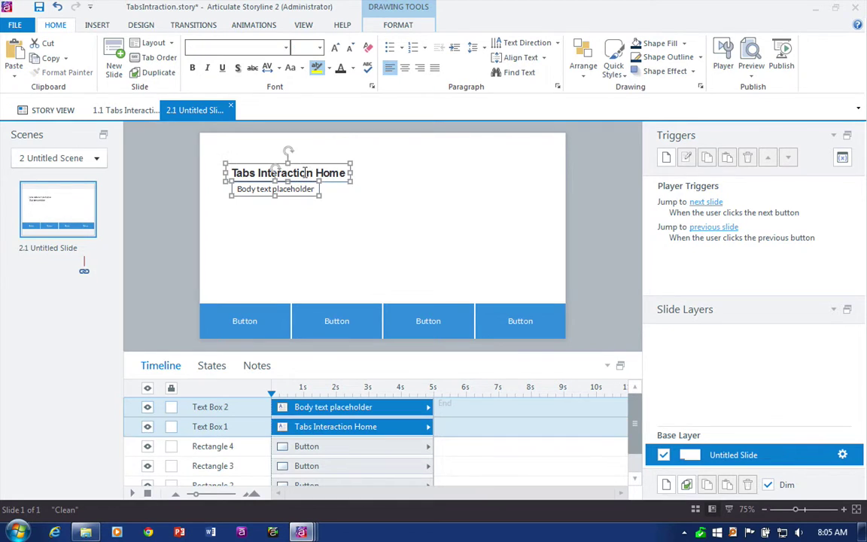
pyautogui.click(396, 25)
pyautogui.click(491, 43)
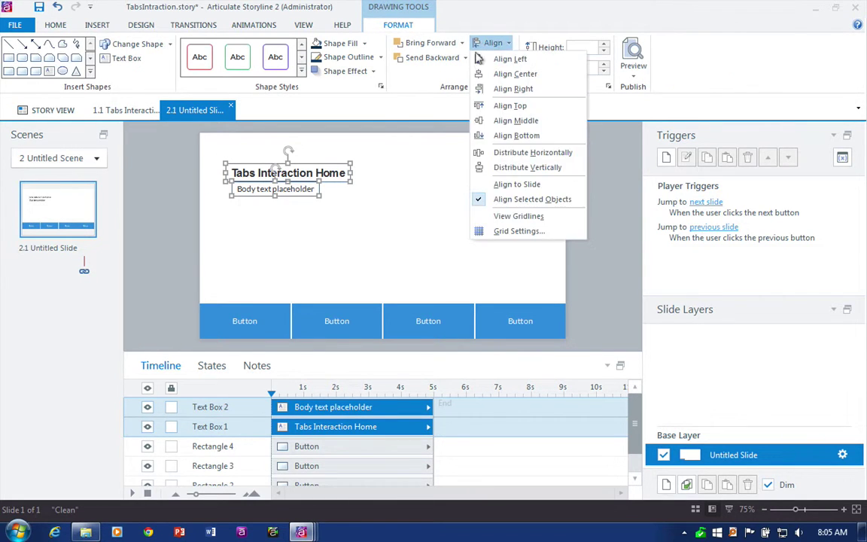
pyautogui.click(485, 58)
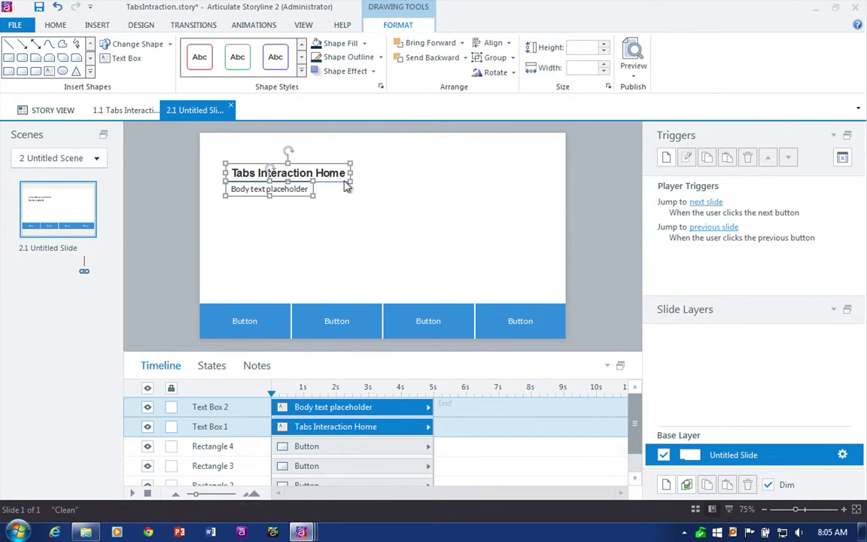
pyautogui.hotkey('ctrl', 'g')
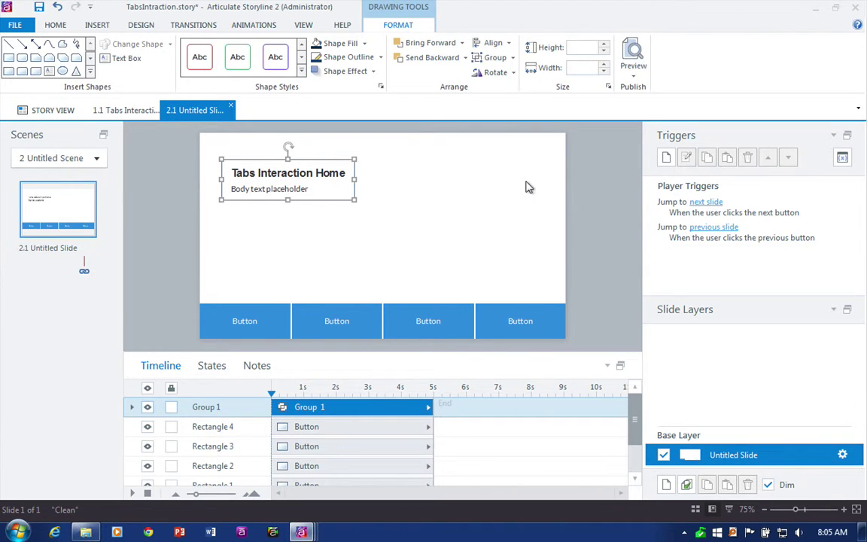
pyautogui.scroll(6, 172, 77)
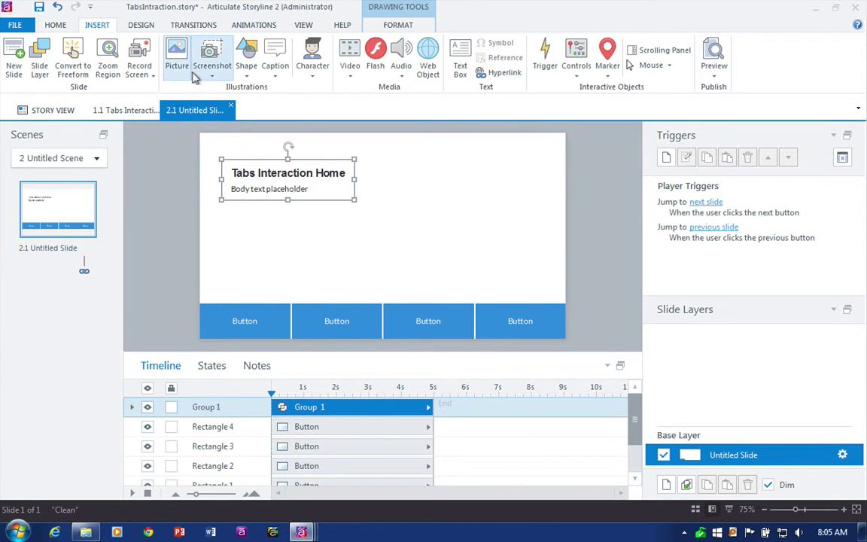
# - Draw a large blue rectangle on the slide's right half and nudge the text group left
pyautogui.click(246, 66)
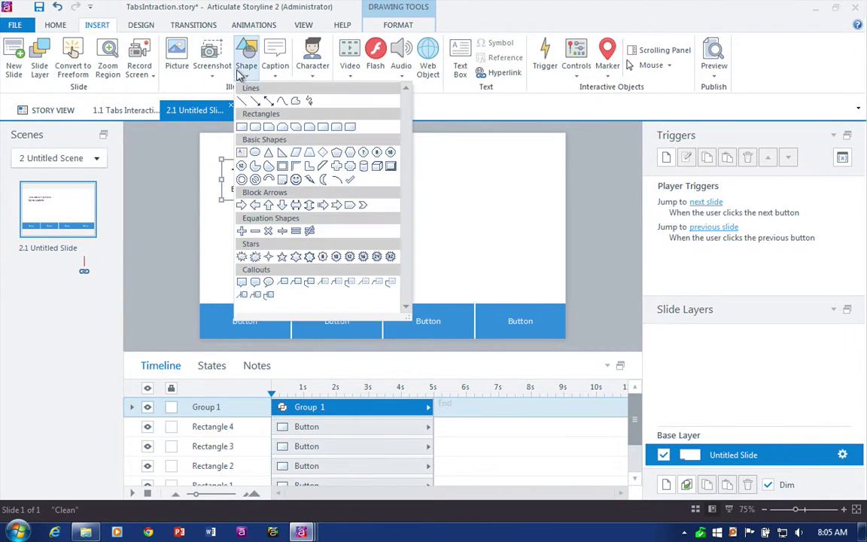
pyautogui.click(244, 122)
pyautogui.click(404, 187)
pyautogui.moveTo(389, 161); pyautogui.dragTo(541, 275)
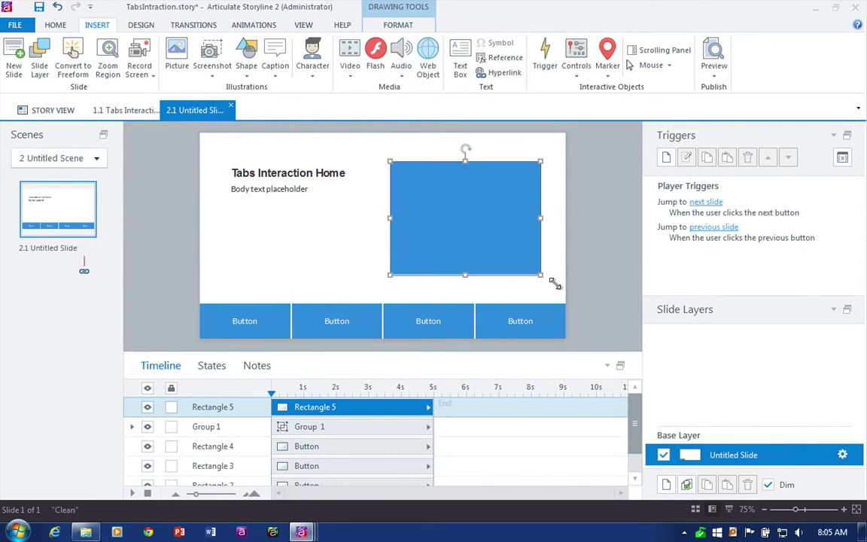
pyautogui.click(294, 159)
pyautogui.moveTo(286, 158); pyautogui.dragTo(275, 157)
pyautogui.click(453, 186)
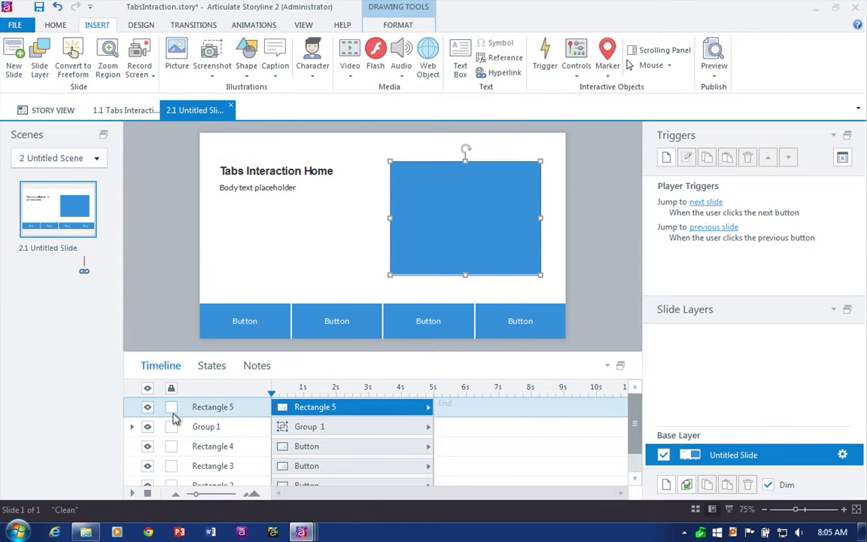
# - Rename the rectangle img-Placeholder and the text group txt-Placeholder in the Timeline
pyautogui.doubleClick(205, 406)
pyautogui.write('img')
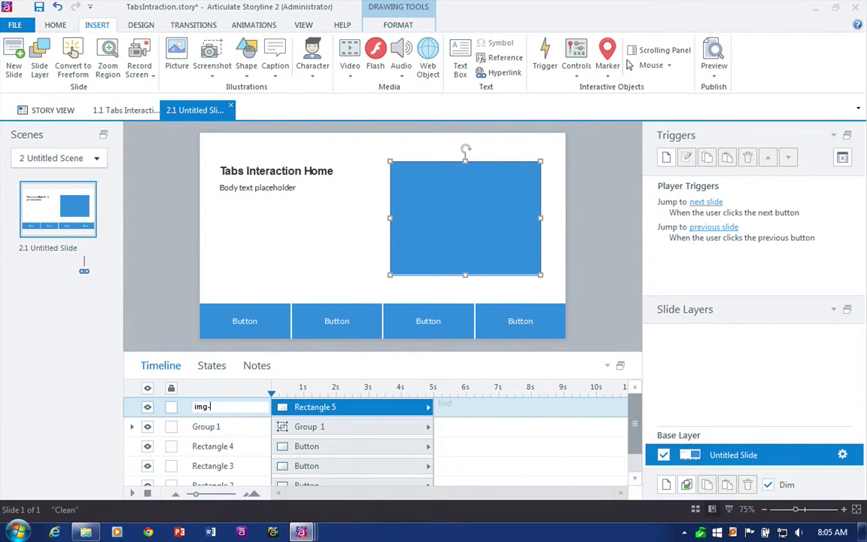
pyautogui.write('-Placeholder')
pyautogui.press('Return')
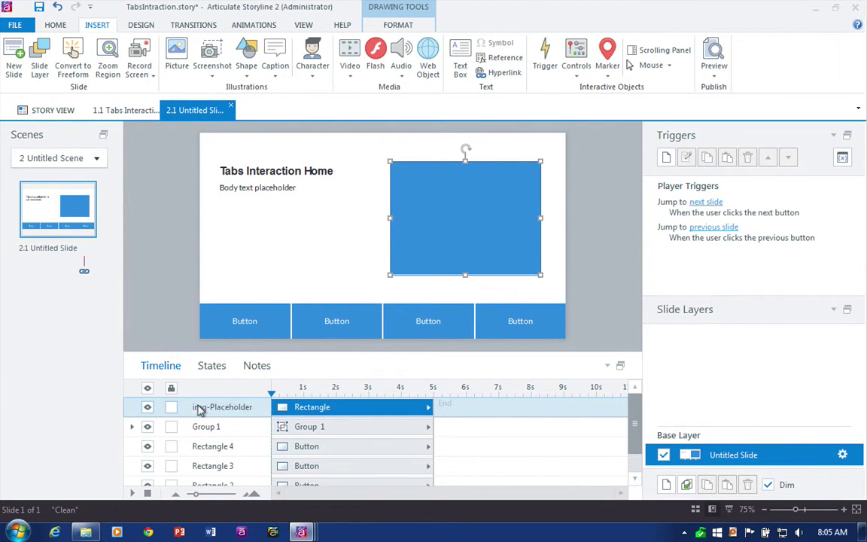
pyautogui.doubleClick(202, 426)
pyautogui.write('t')
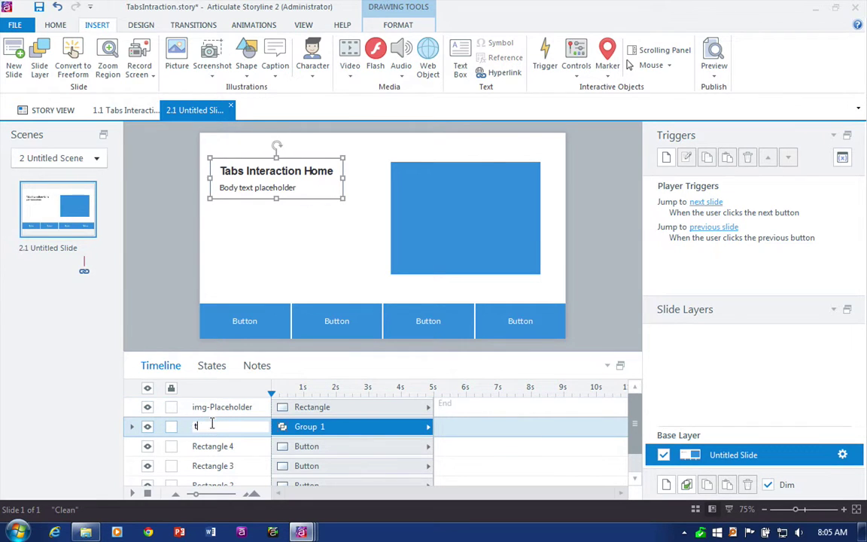
pyautogui.write('xt-Placeholder')
pyautogui.press('Return')
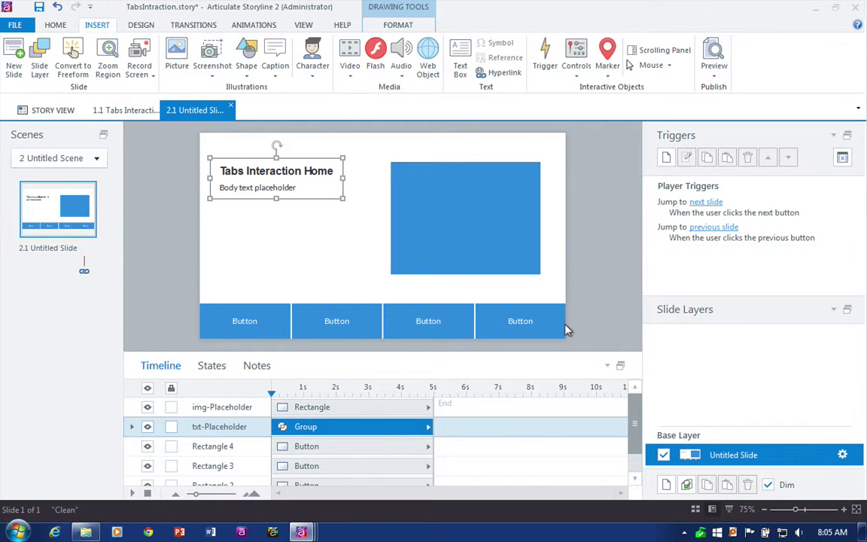
# - Add a new slide layer named Layer 1
pyautogui.click(665, 486)
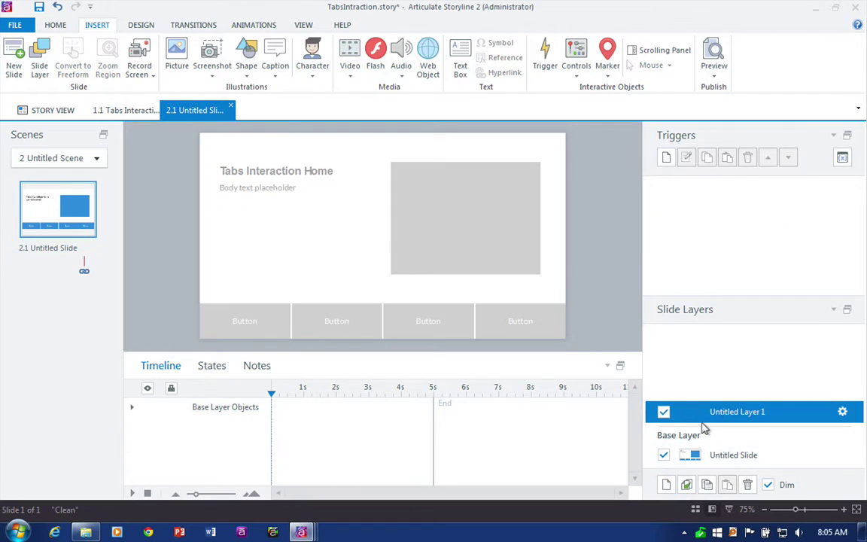
pyautogui.doubleClick(715, 413)
pyautogui.write('Laye')
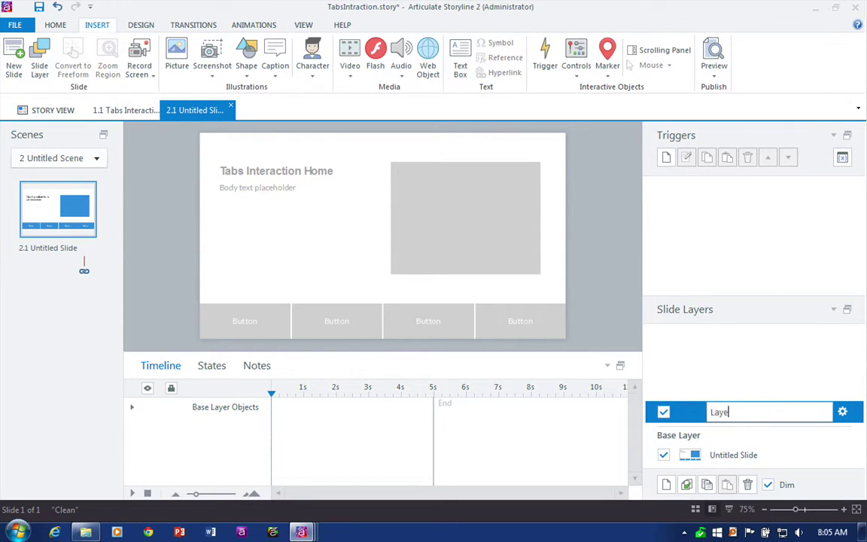
pyautogui.write('r 1')
pyautogui.press('Return')
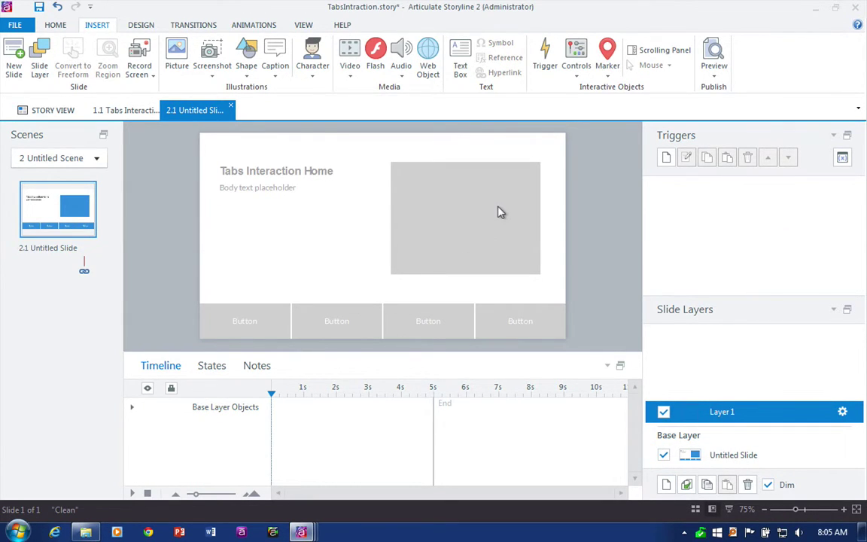
# - Copy the text group and blue rectangle from the base layer onto Layer 1
pyautogui.click(726, 454)
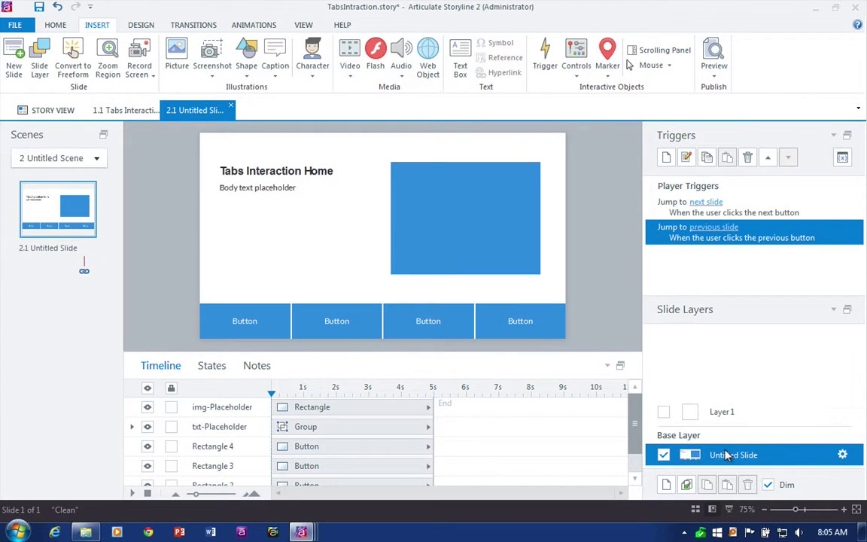
pyautogui.click(280, 162)
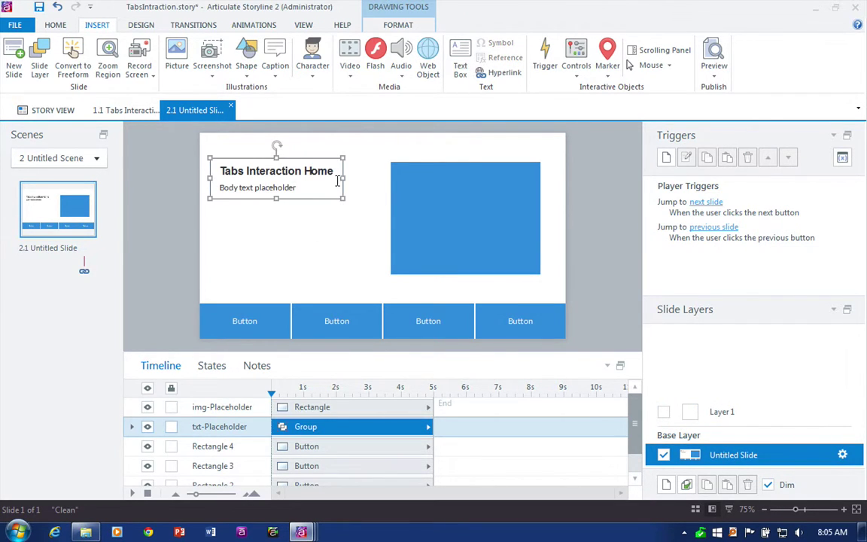
pyautogui.keyDown('shift'); pyautogui.click(523, 223); pyautogui.keyUp('shift')
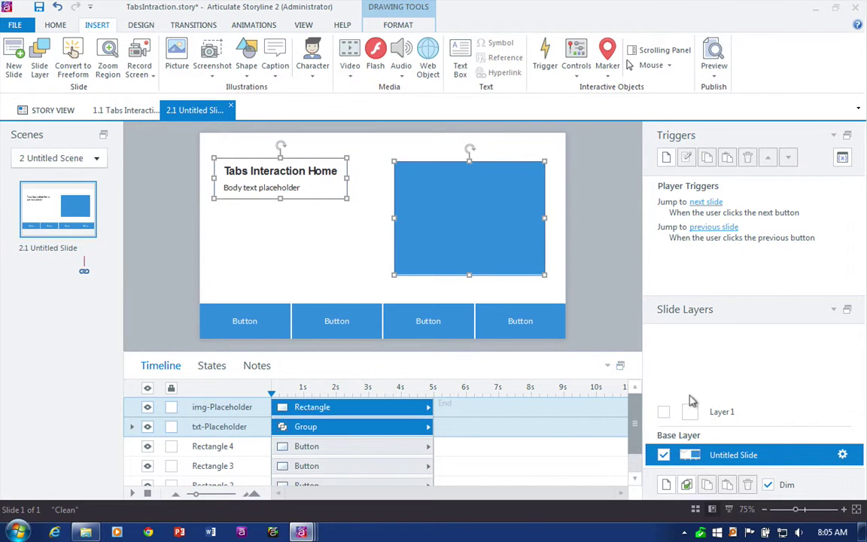
pyautogui.click(717, 412)
pyautogui.hotkey('ctrl', 'v')
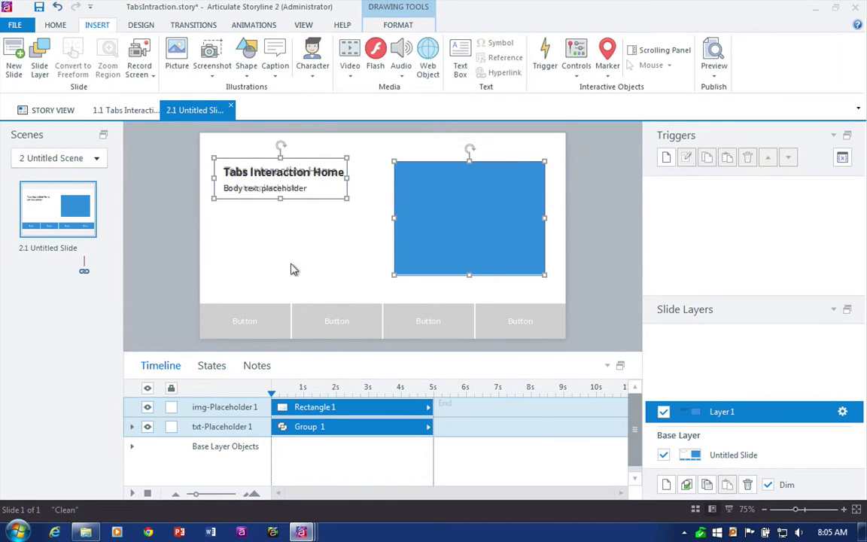
pyautogui.click(222, 450)
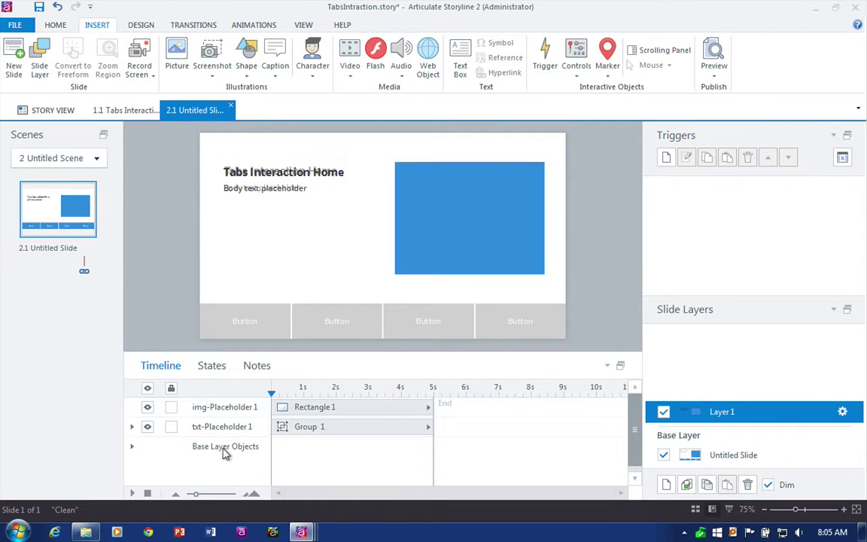
# - Hide the base layer's text placeholder on Layer 1
pyautogui.click(129, 448)
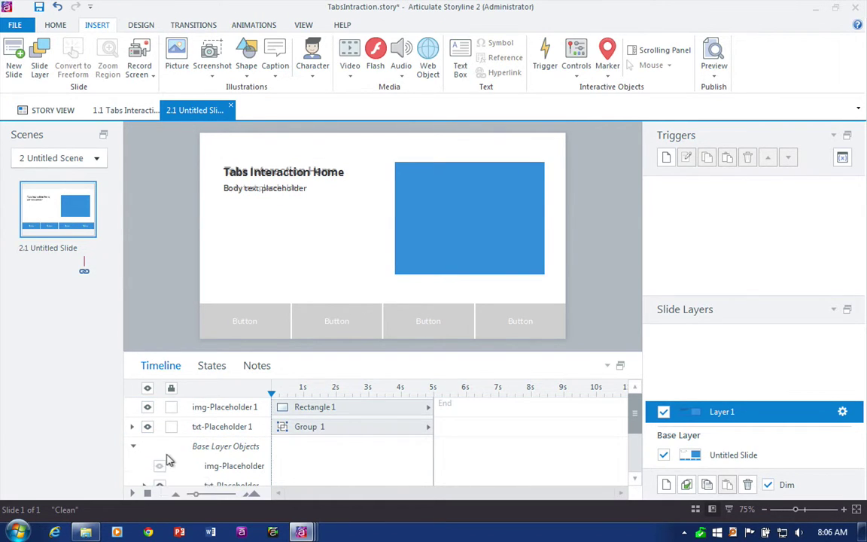
pyautogui.scroll(-1, 168, 460)
pyautogui.click(158, 471)
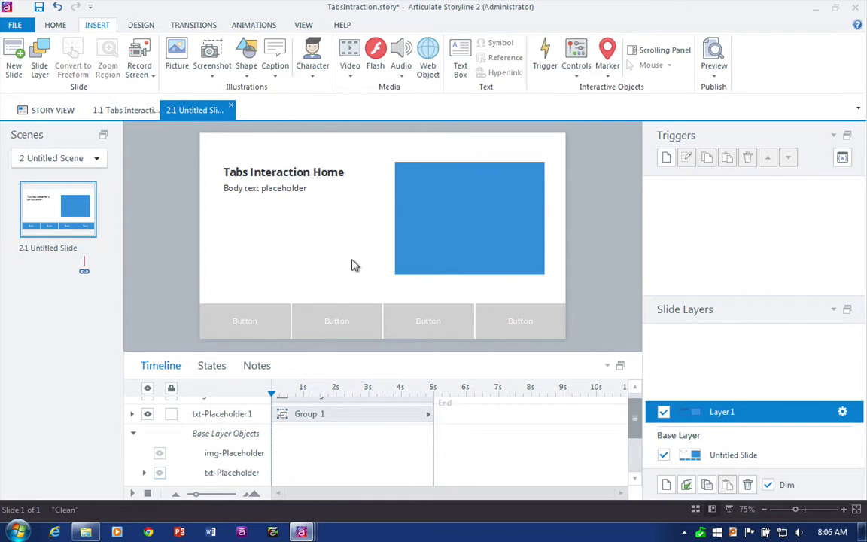
pyautogui.click(729, 456)
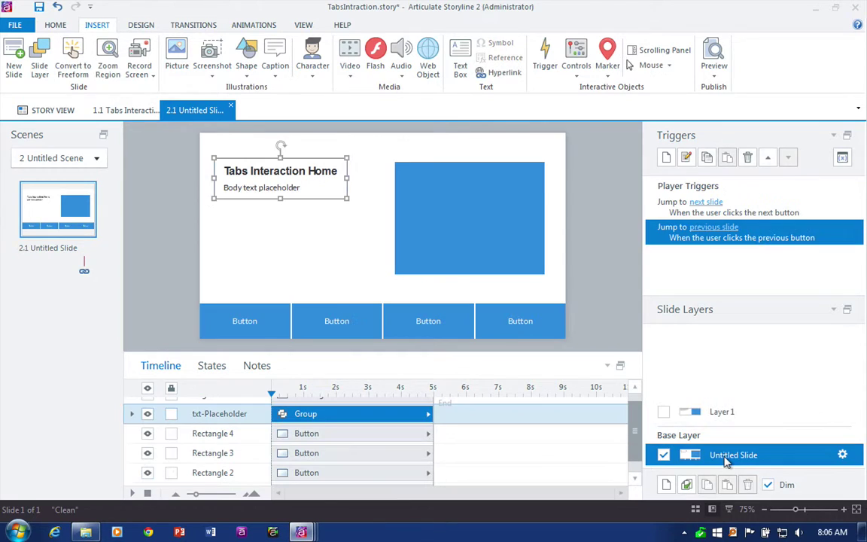
pyautogui.click(689, 411)
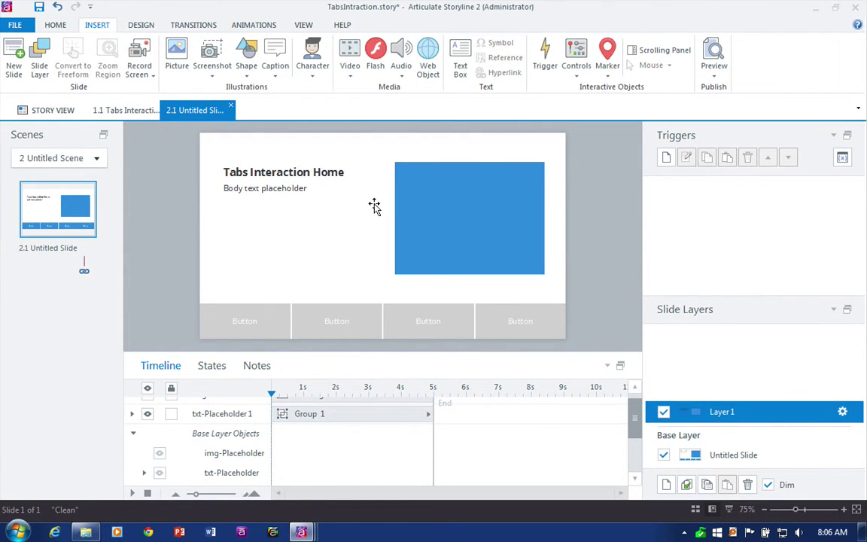
# - Change Layer 1's title to 'Tabs Interaction 1'
pyautogui.click(320, 172)
pyautogui.tripleClick(319, 171)
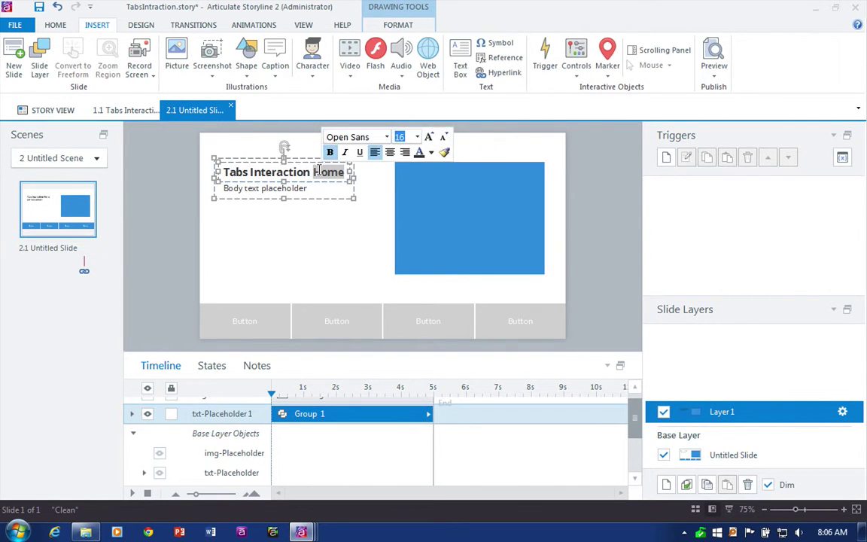
pyautogui.doubleClick(328, 172)
pyautogui.write('1')
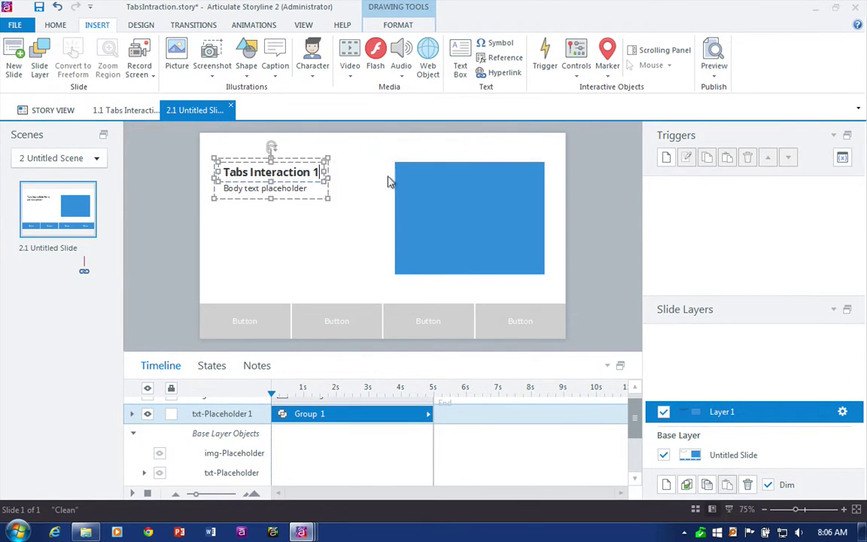
pyautogui.click(352, 135)
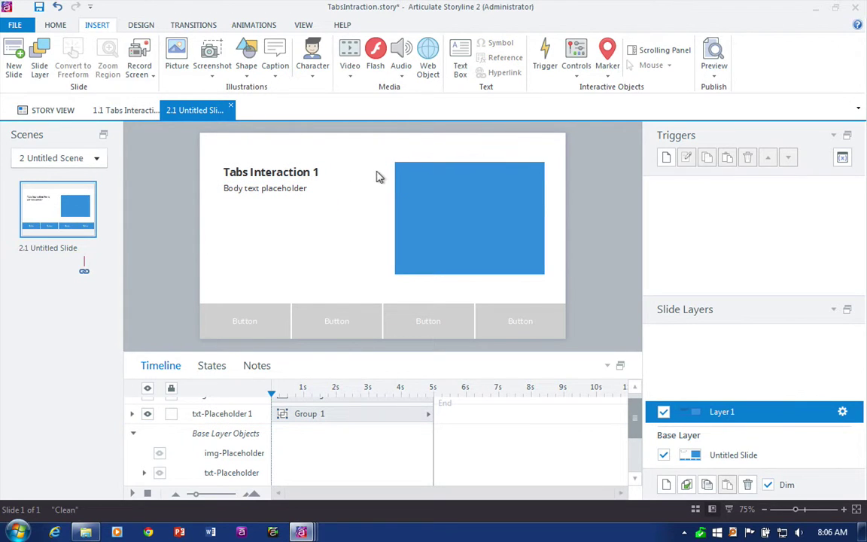
# - Duplicate Layer 1 and name the copy Layer 2
pyautogui.click(686, 484)
pyautogui.doubleClick(719, 391)
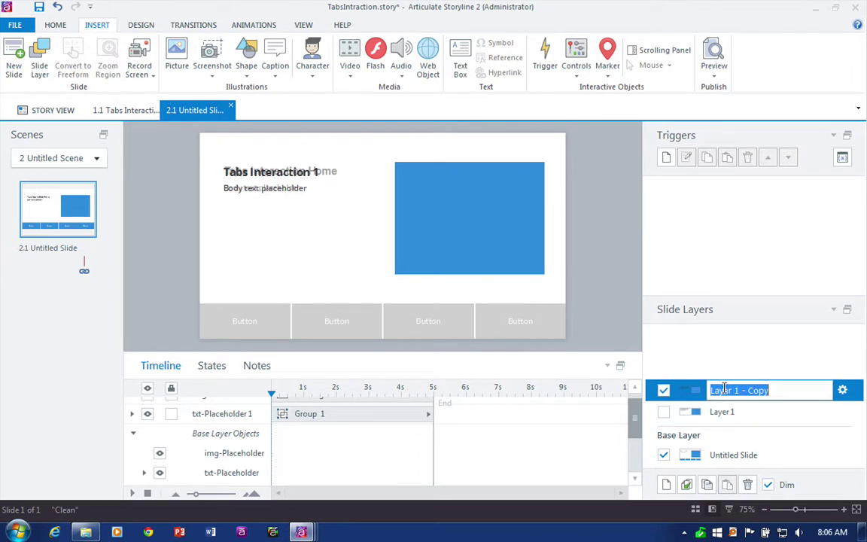
pyautogui.write('Layer 2')
pyautogui.press('Return')
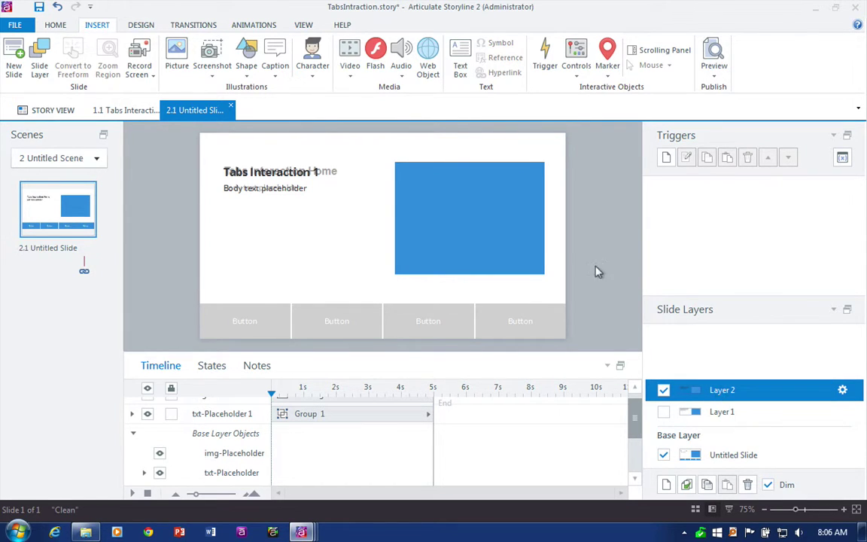
# - Make Layer 2's rectangle light green and hide the base layer's text
pyautogui.click(509, 228)
pyautogui.click(380, 26)
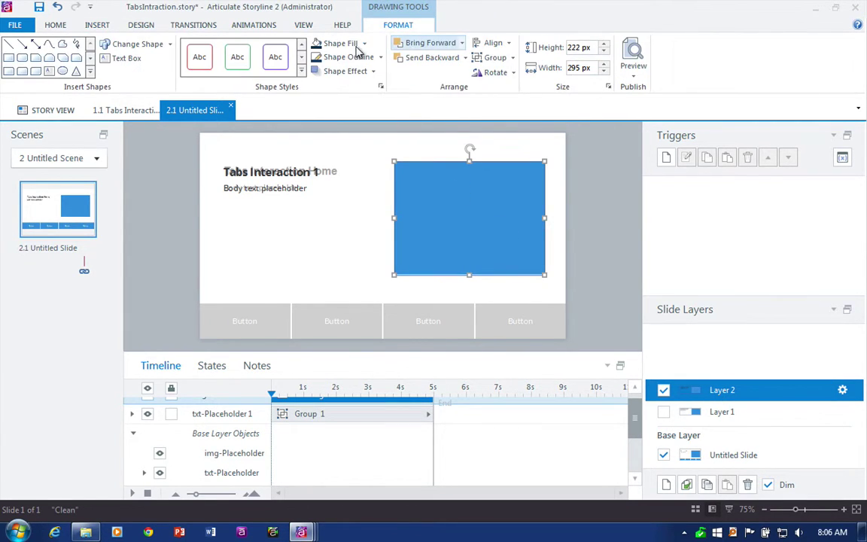
pyautogui.click(359, 44)
pyautogui.click(338, 86)
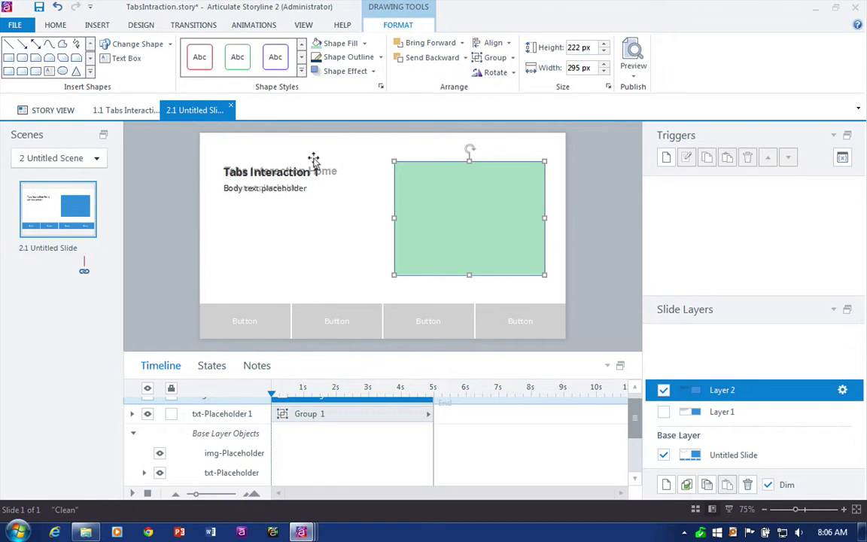
pyautogui.click(159, 472)
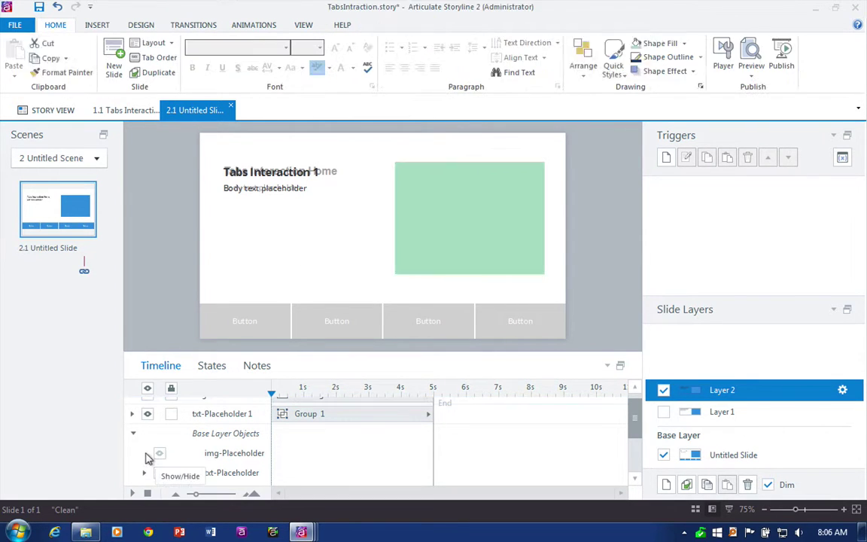
# - Change Layer 2's title to 'Tabs Interaction 2'
pyautogui.click(316, 171)
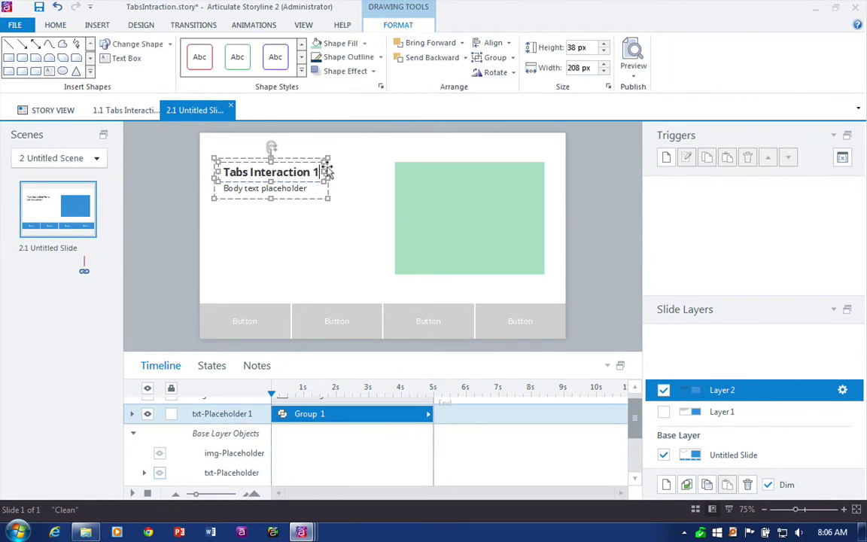
pyautogui.press('BackSpace')
pyautogui.write('2')
pyautogui.click(356, 190)
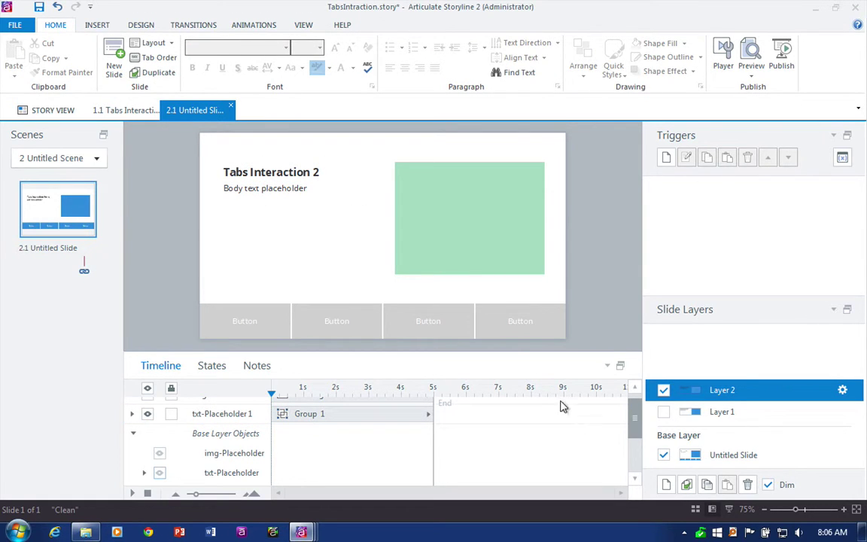
# - Duplicate Layer 2 and start naming the copy
pyautogui.click(685, 485)
pyautogui.doubleClick(721, 369)
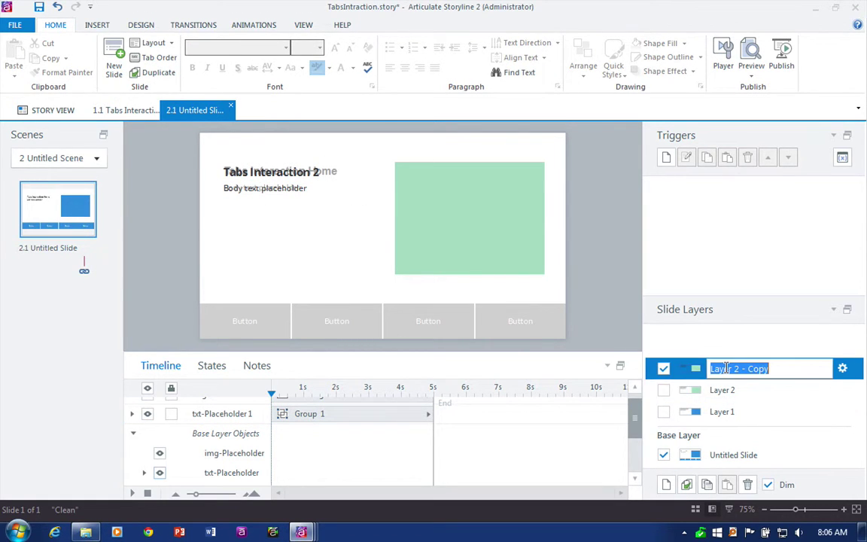
pyautogui.write('Layer 3')
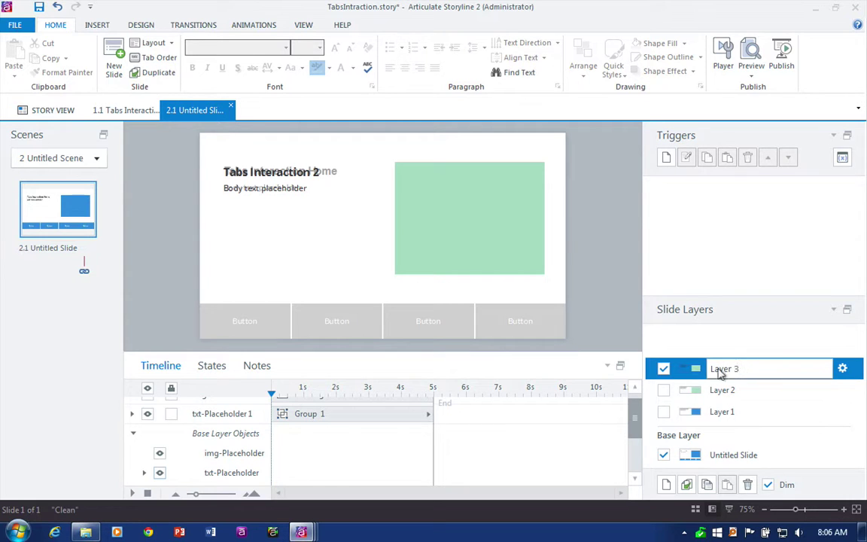
# - Name the copy Layer 3, hide base-layer text, and retitle it 'Tabs Interaction 3'
pyautogui.press('Return')
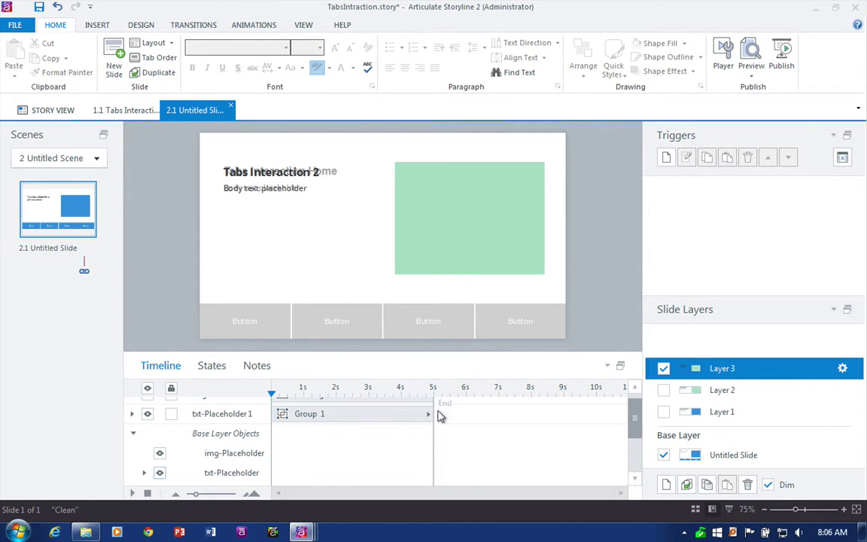
pyautogui.click(147, 433)
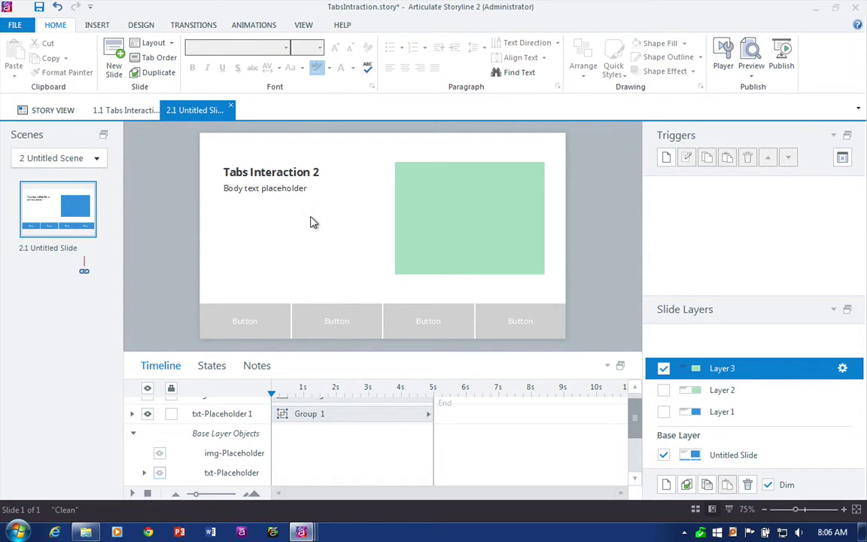
pyautogui.click(317, 173)
pyautogui.press('BackSpace')
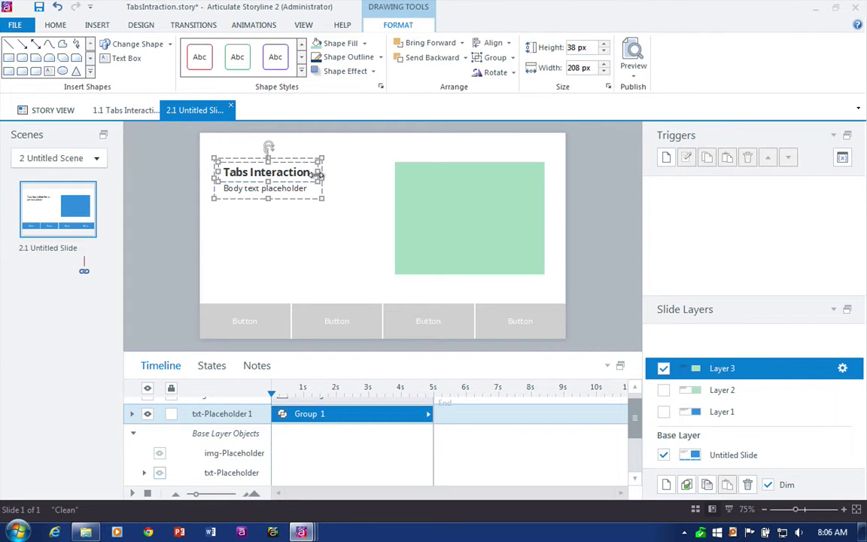
pyautogui.write('3')
# - Make Layer 3's rectangle light purple
pyautogui.click(520, 228)
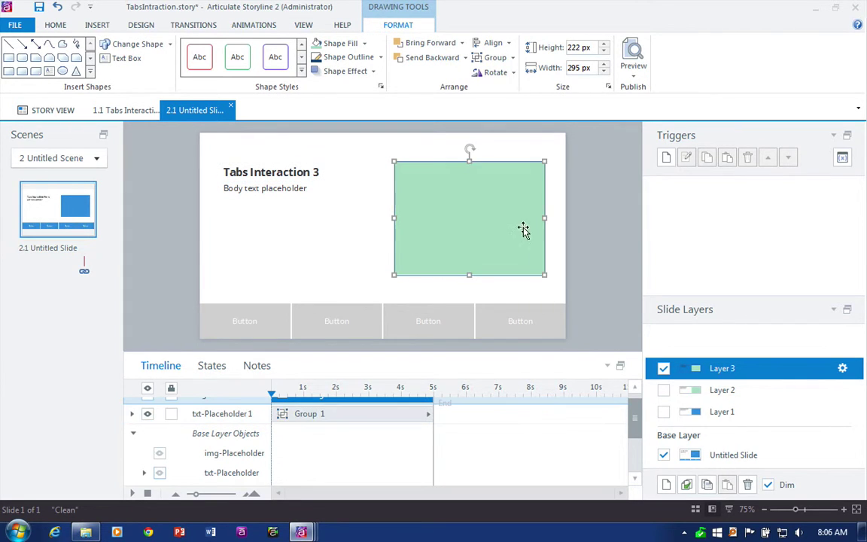
pyautogui.click(352, 42)
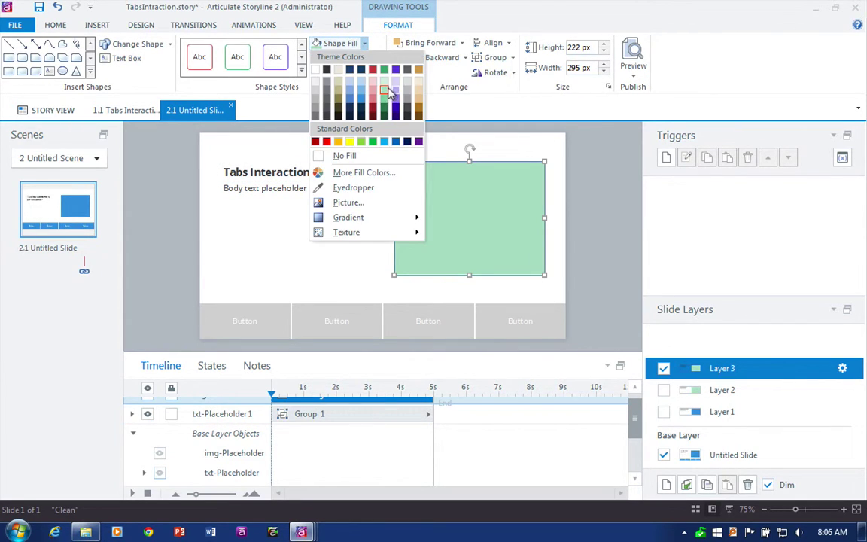
pyautogui.click(394, 90)
pyautogui.click(573, 187)
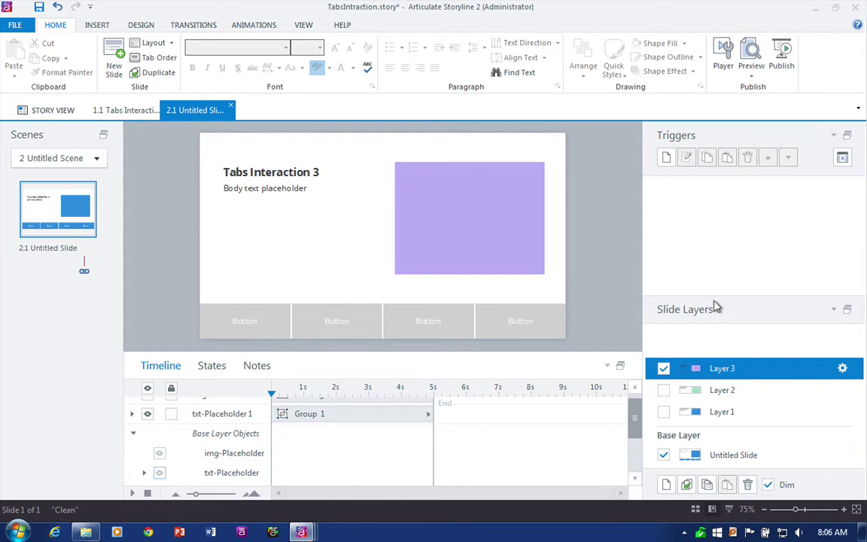
# - Duplicate Layer 3 and name the copy Layer 4
pyautogui.click(686, 485)
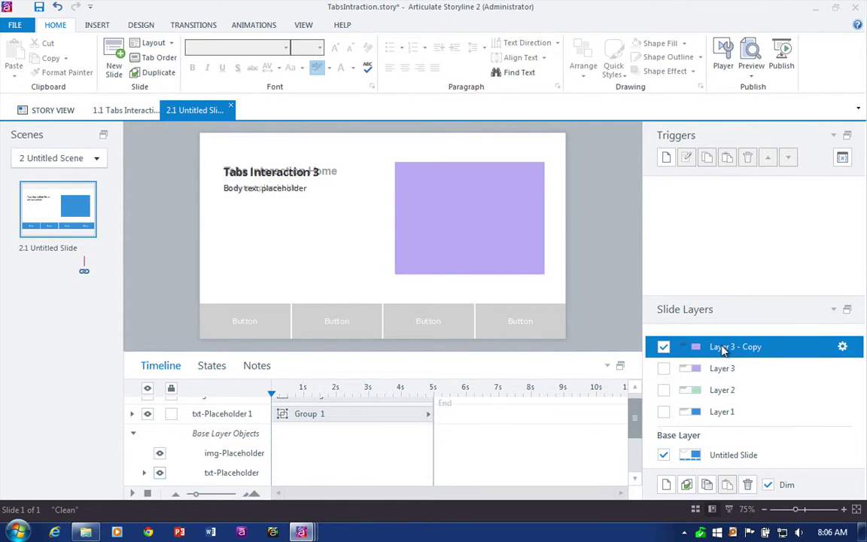
pyautogui.doubleClick(723, 347)
pyautogui.write('Layer 4')
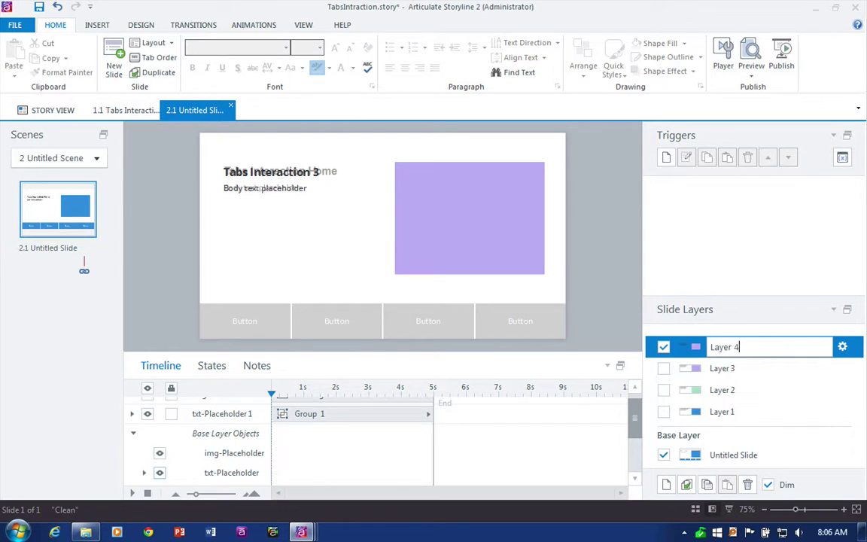
pyautogui.press('Return')
# - Recolour Layer 4's rectangle light tan and hide the base layer's placeholders
pyautogui.click(428, 213)
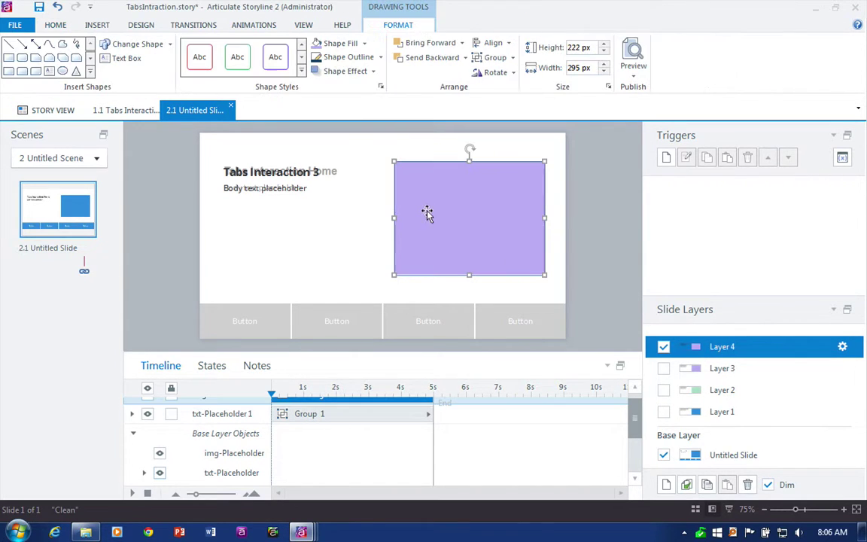
pyautogui.click(331, 43)
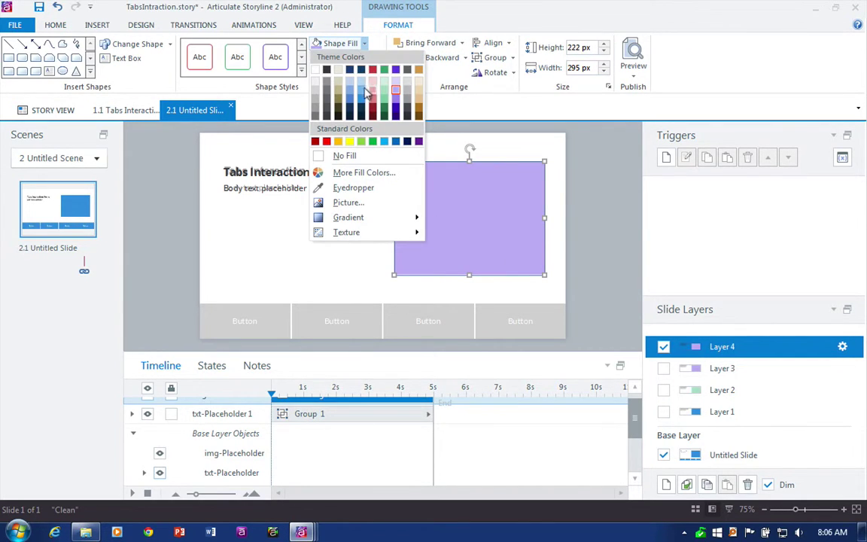
pyautogui.click(418, 89)
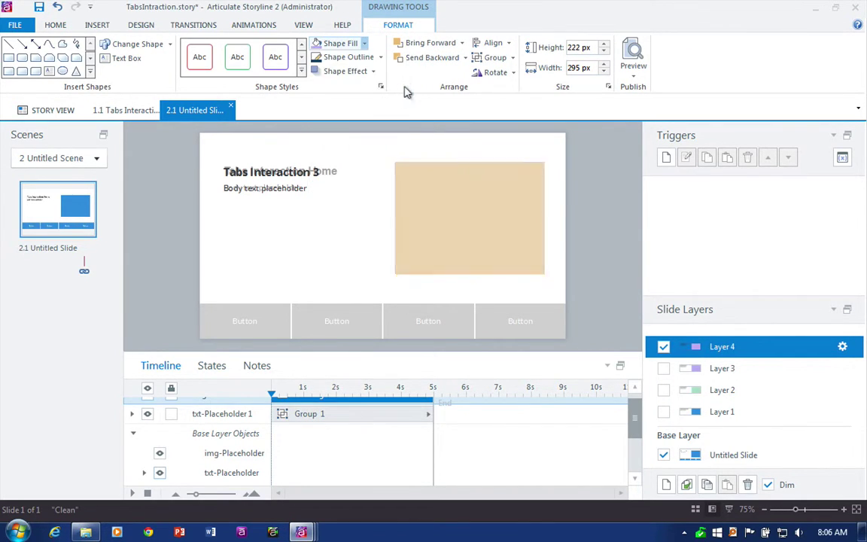
pyautogui.click(159, 472)
pyautogui.click(316, 170)
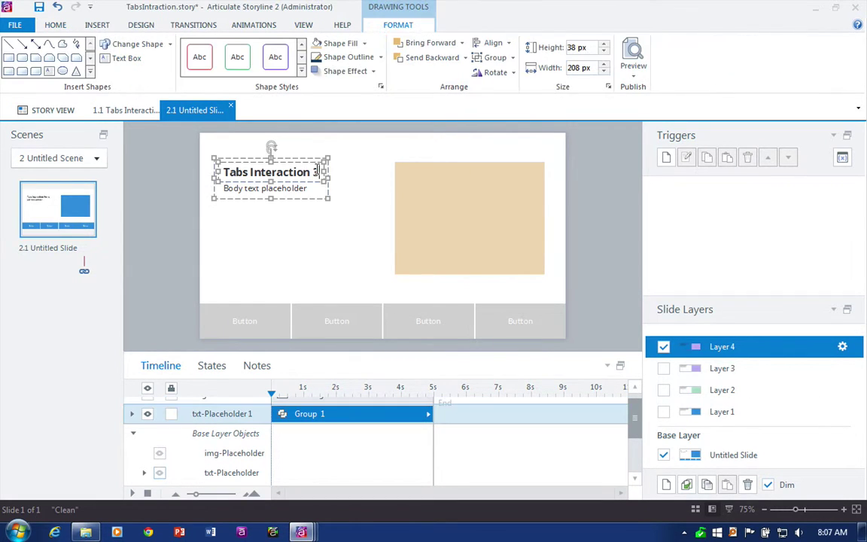
pyautogui.click(302, 213)
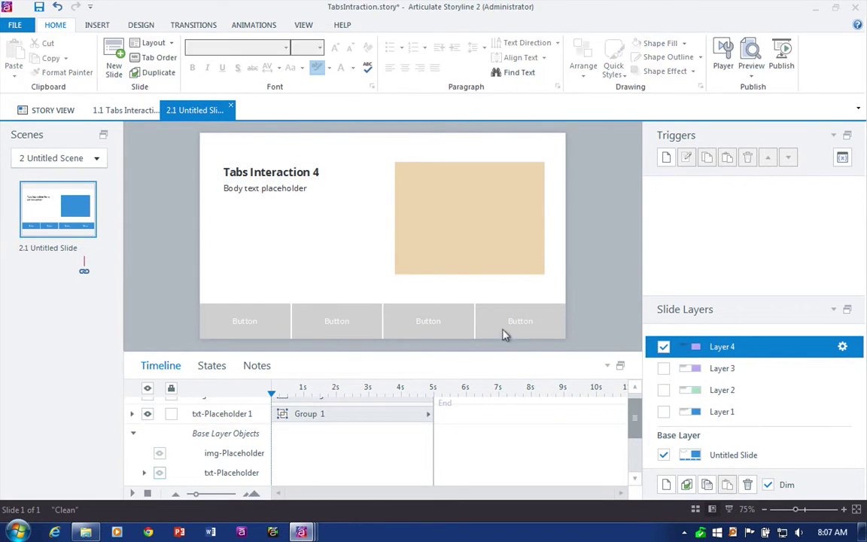
# - Review Layer 1 and Layer 2, then return to the base slide layer
pyautogui.click(721, 412)
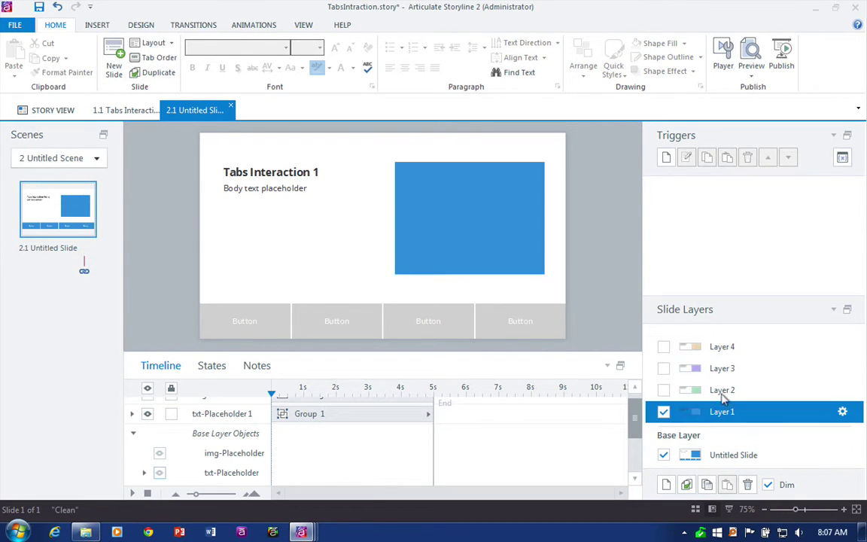
pyautogui.click(722, 389)
pyautogui.click(741, 453)
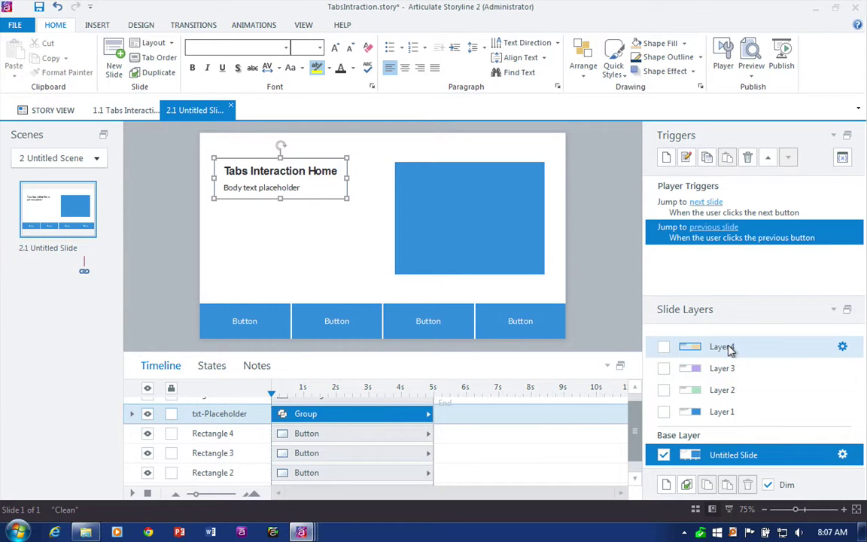
# - Add a trigger to the first button that shows Layer 1 when clicked
pyautogui.click(256, 308)
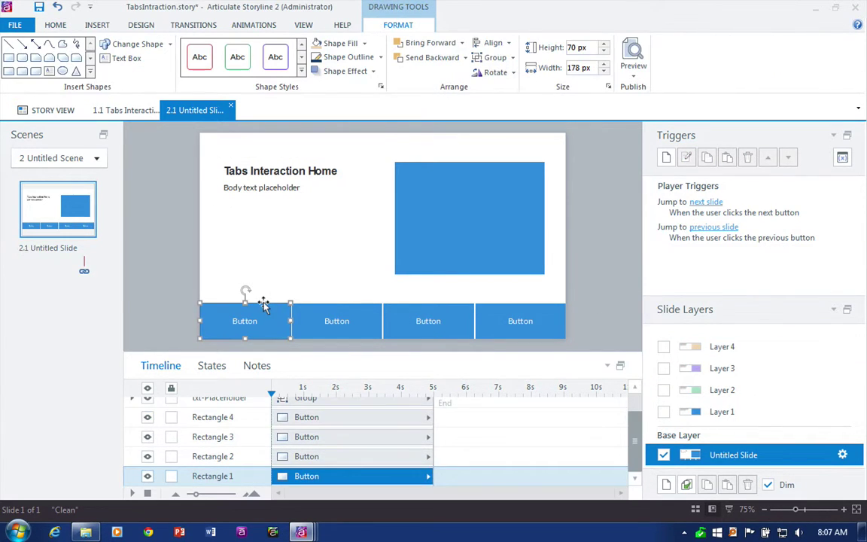
pyautogui.click(666, 157)
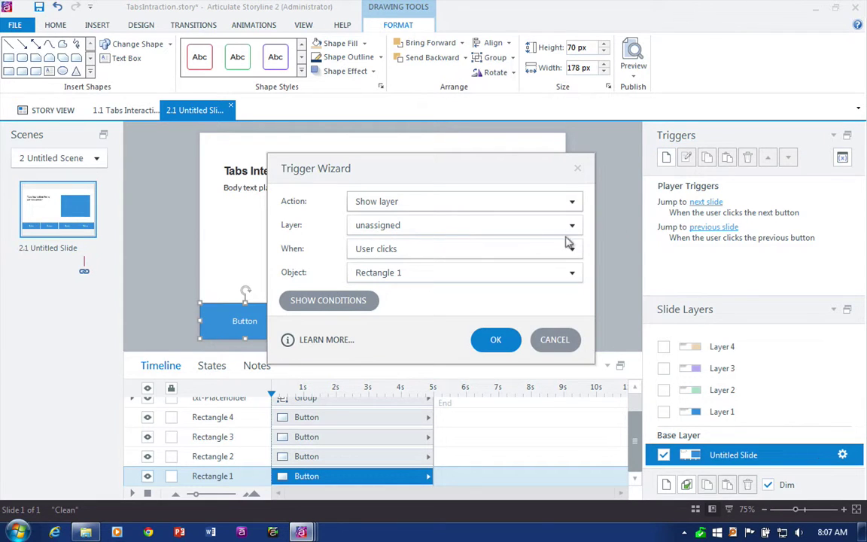
pyautogui.moveTo(413, 170); pyautogui.dragTo(484, 83)
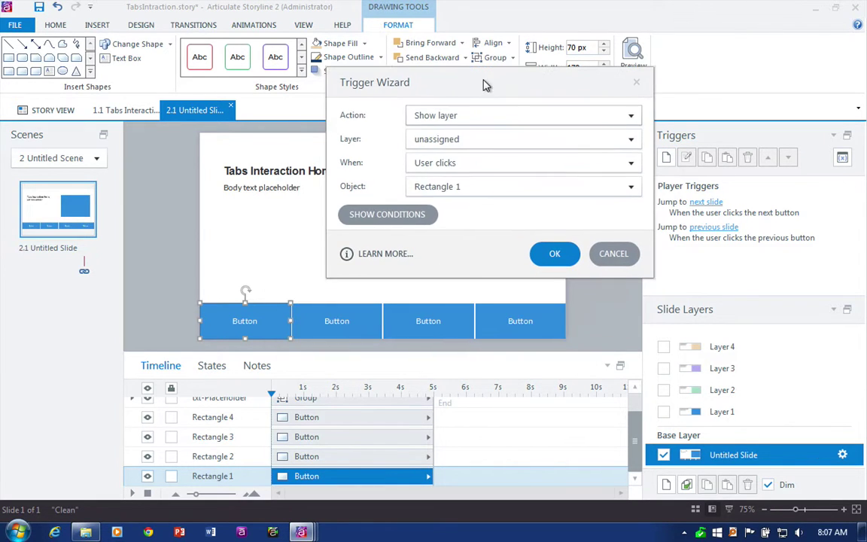
pyautogui.click(442, 140)
pyautogui.click(502, 224)
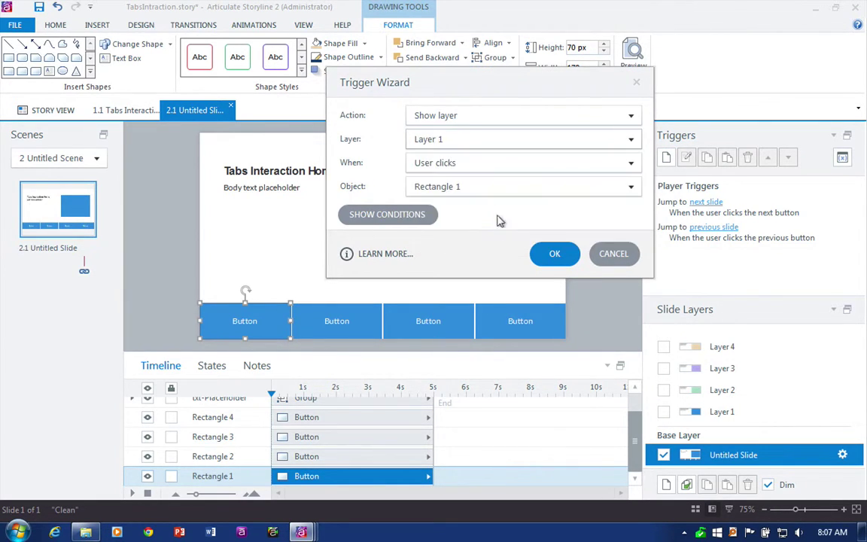
pyautogui.click(553, 253)
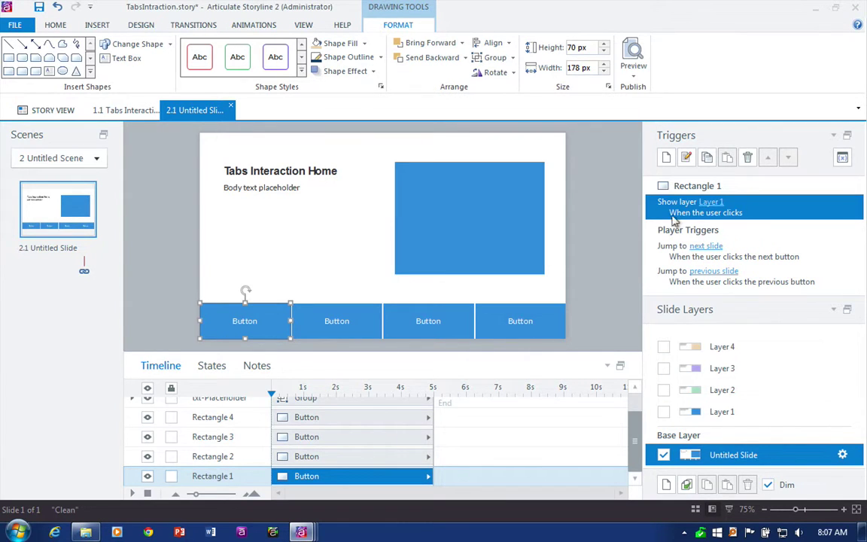
# - Copy the Show Layer 1 trigger and paste it onto the second, third and fourth buttons
pyautogui.rightClick(756, 200)
pyautogui.click(765, 206)
pyautogui.moveTo(567, 274); pyautogui.dragTo(278, 350)
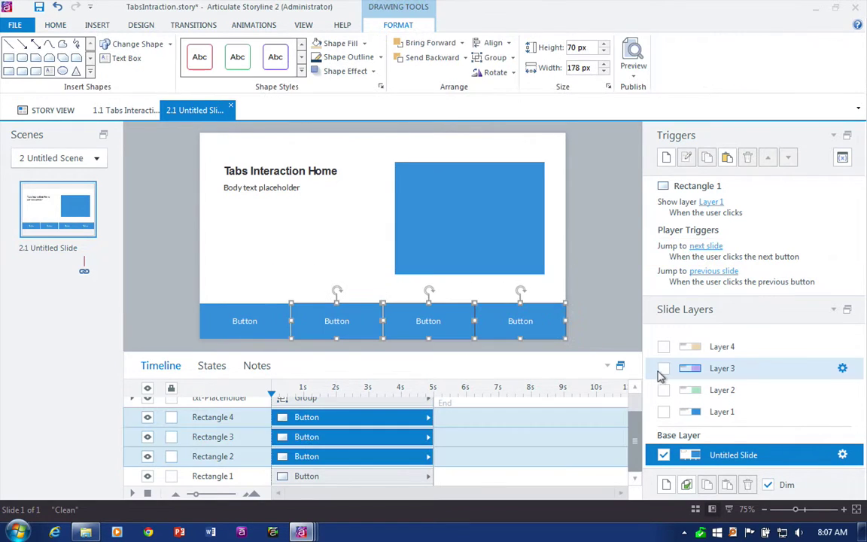
pyautogui.click(723, 158)
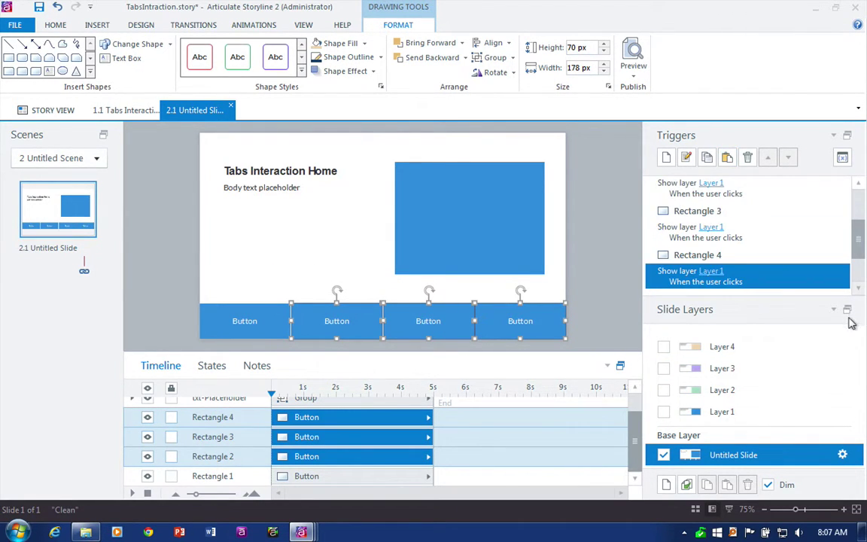
pyautogui.click(589, 286)
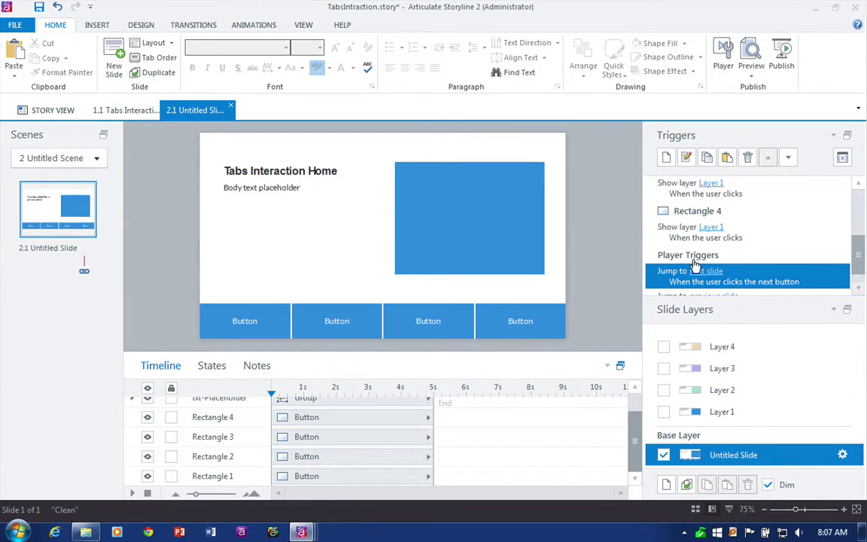
# - Point the pasted triggers of Rectangles 2, 3 and 4 to Layers 2, 3 and 4
pyautogui.click(823, 309)
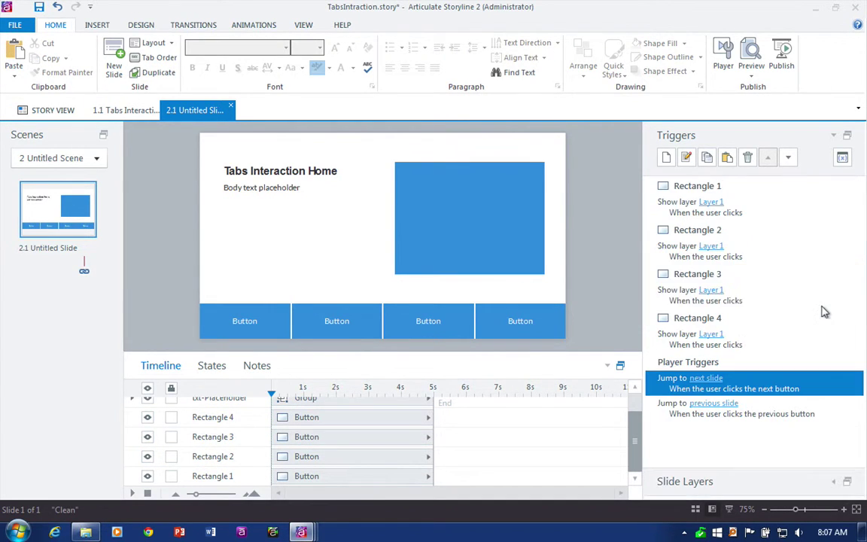
pyautogui.click(705, 252)
pyautogui.click(713, 294)
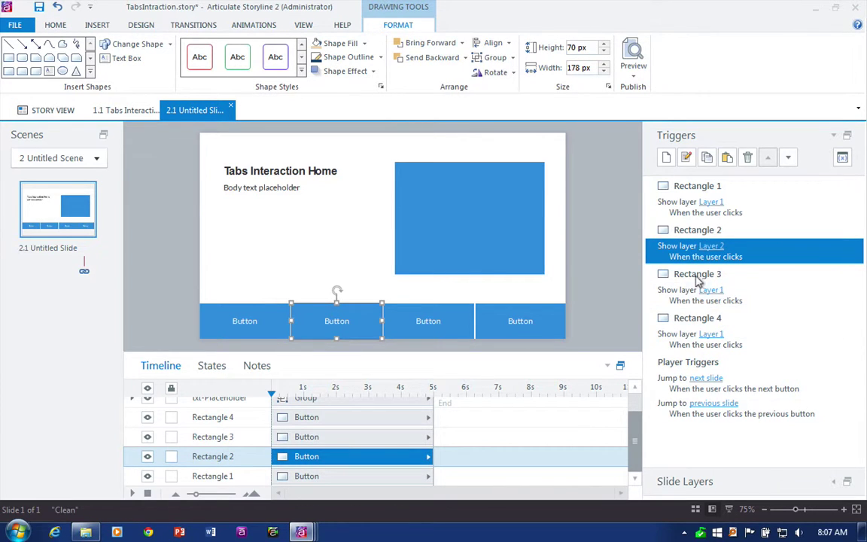
pyautogui.click(693, 283)
pyautogui.click(712, 290)
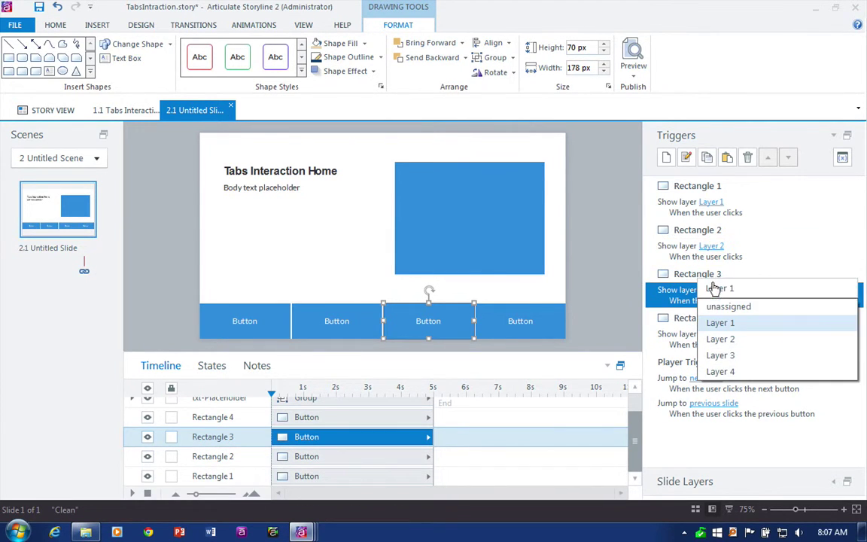
pyautogui.click(751, 355)
pyautogui.click(711, 335)
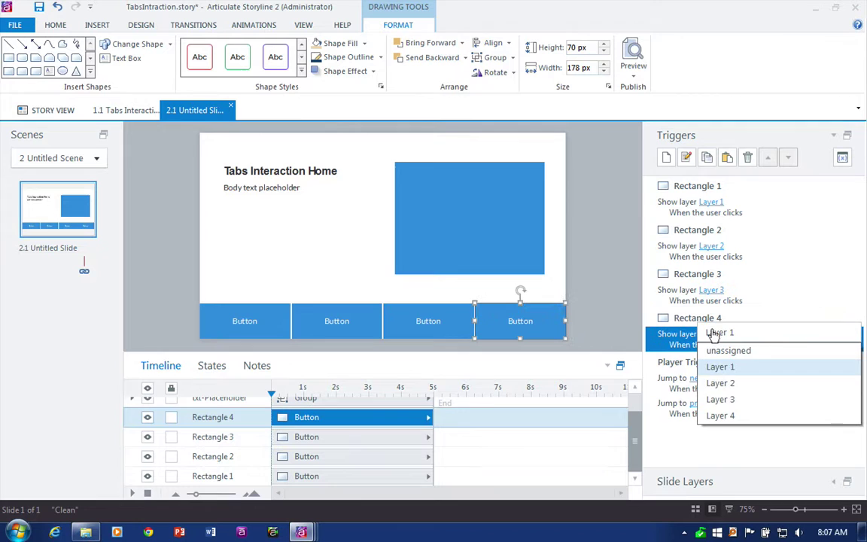
pyautogui.click(756, 414)
pyautogui.click(592, 301)
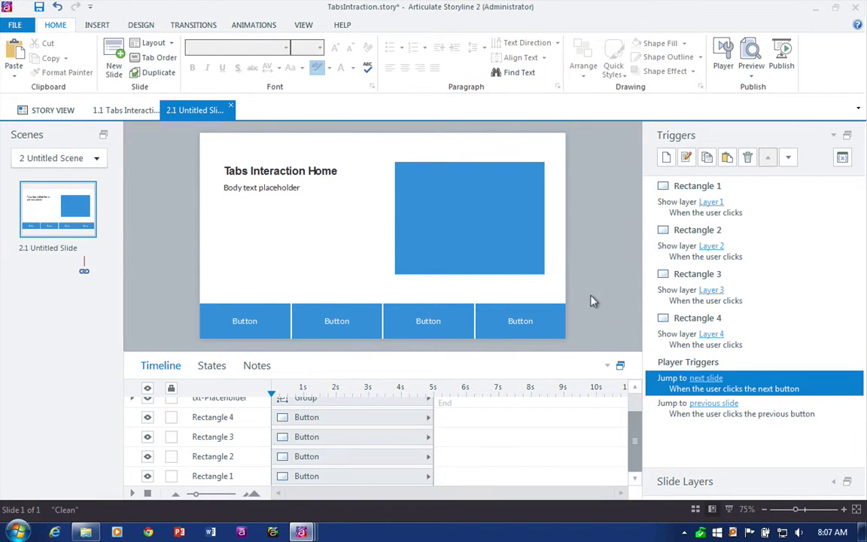
# - Put all four buttons into Button Set 1
pyautogui.moveTo(595, 280); pyautogui.dragTo(171, 356)
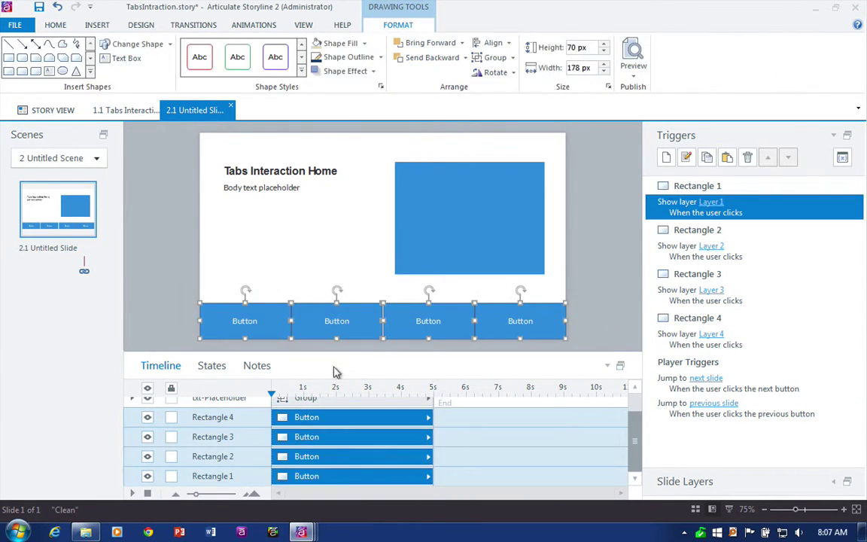
pyautogui.rightClick(349, 304)
pyautogui.moveTo(426, 379)
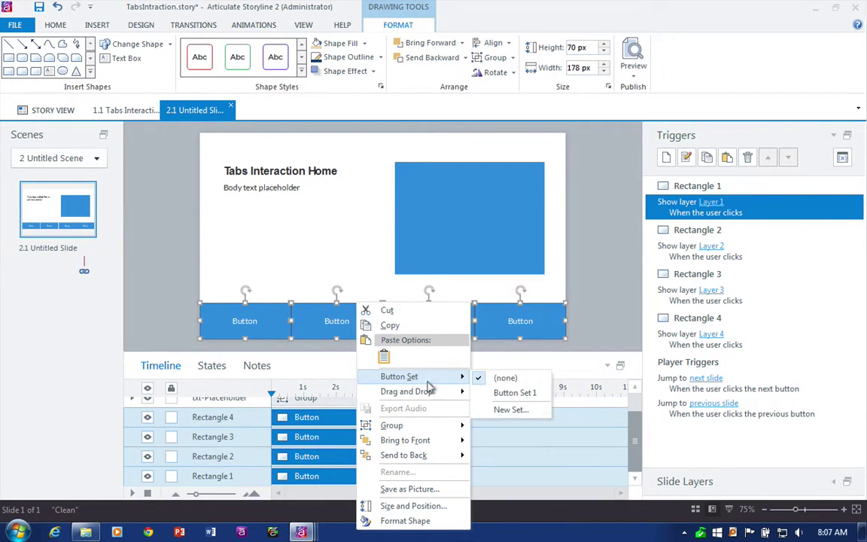
pyautogui.click(515, 393)
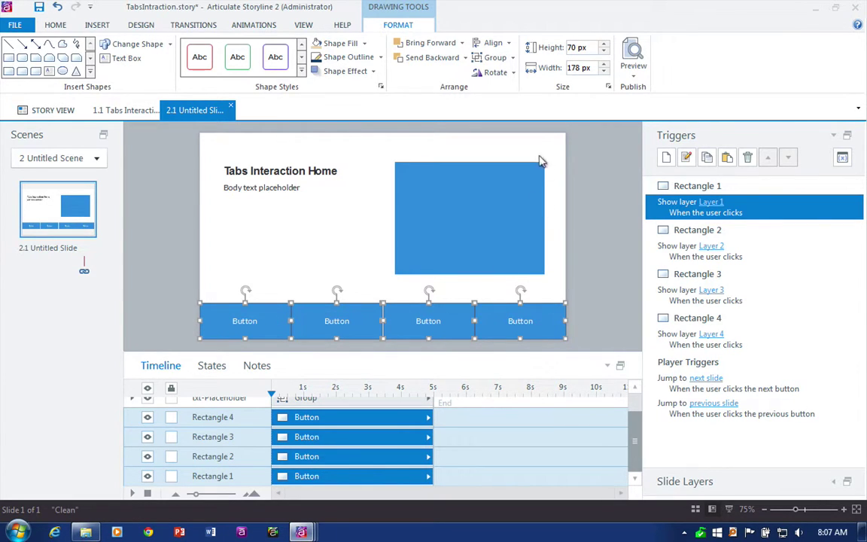
# - Preview this slide and test the second, third, fourth and second tab buttons
pyautogui.click(633, 75)
pyautogui.click(636, 90)
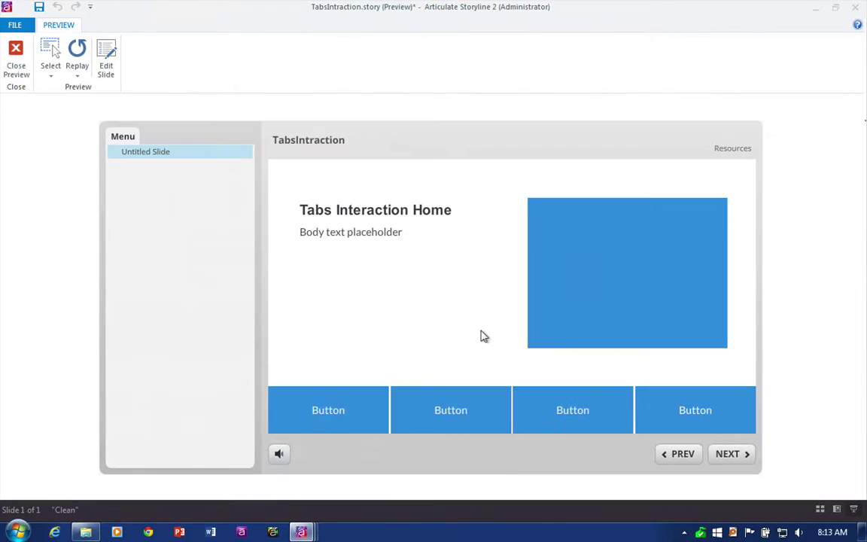
pyautogui.click(462, 414)
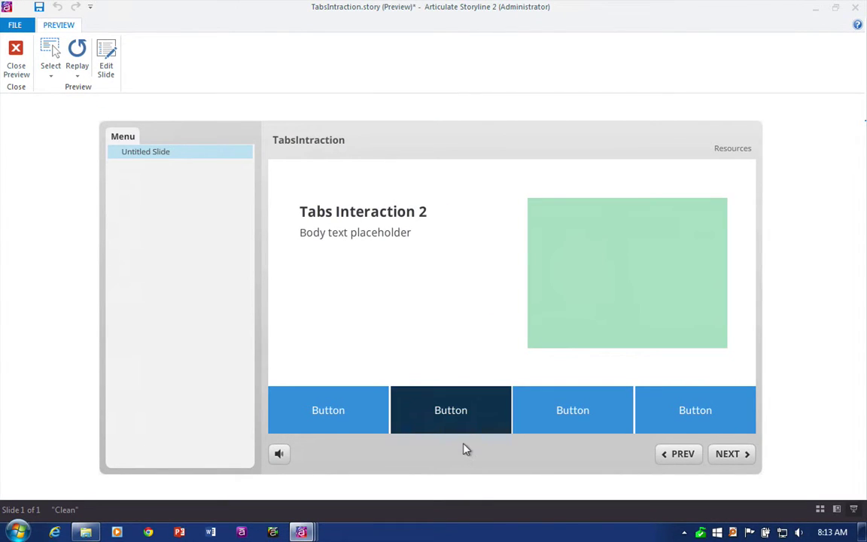
pyautogui.click(533, 428)
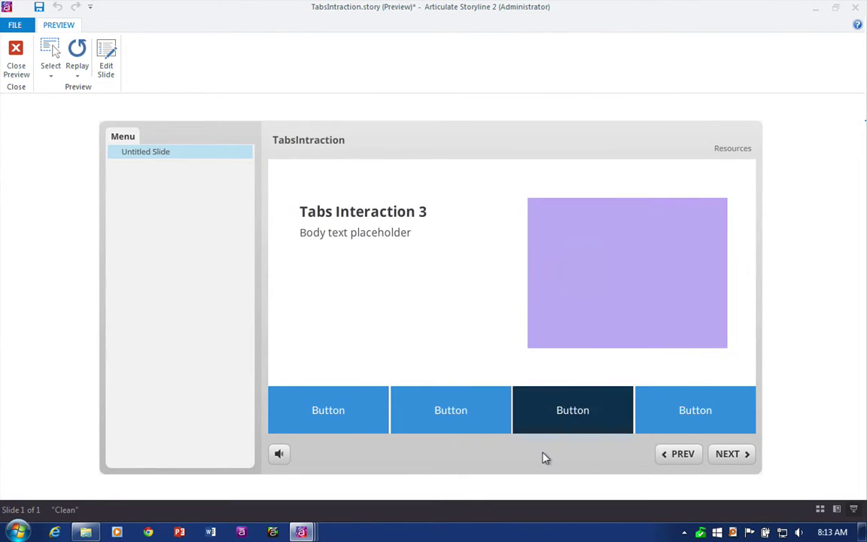
pyautogui.click(658, 428)
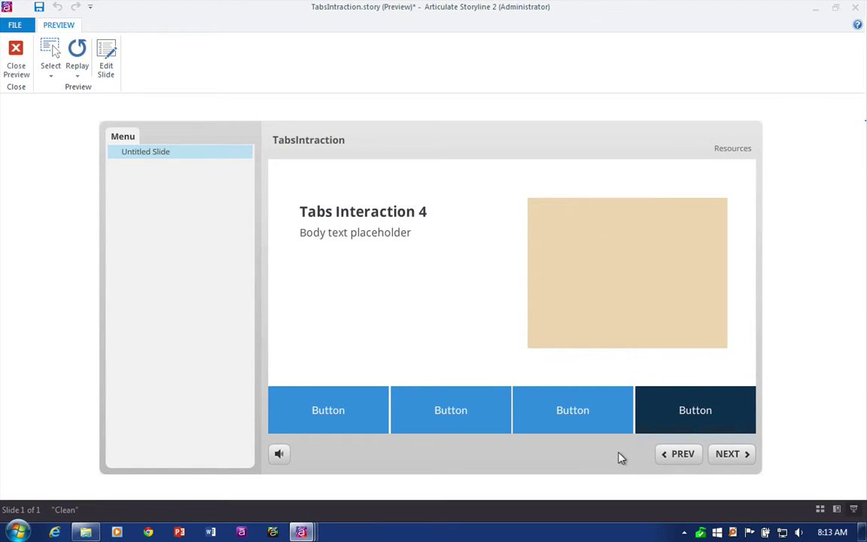
pyautogui.click(467, 427)
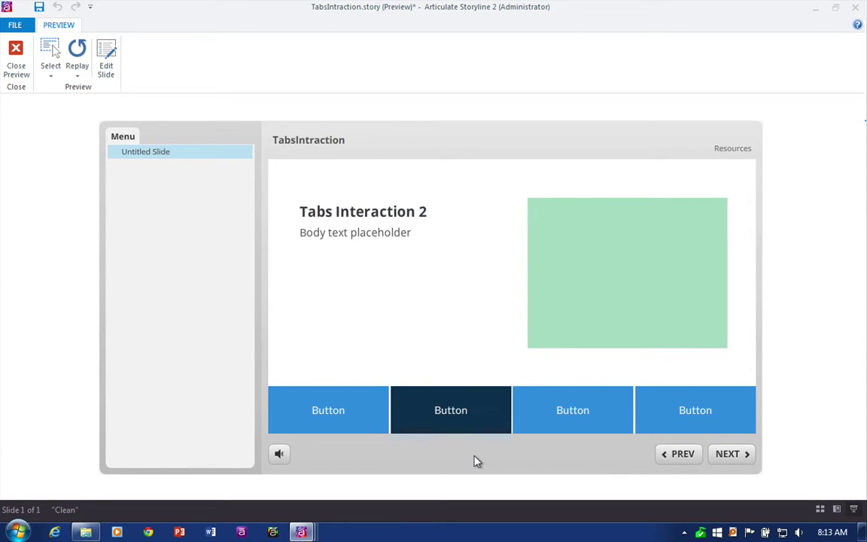